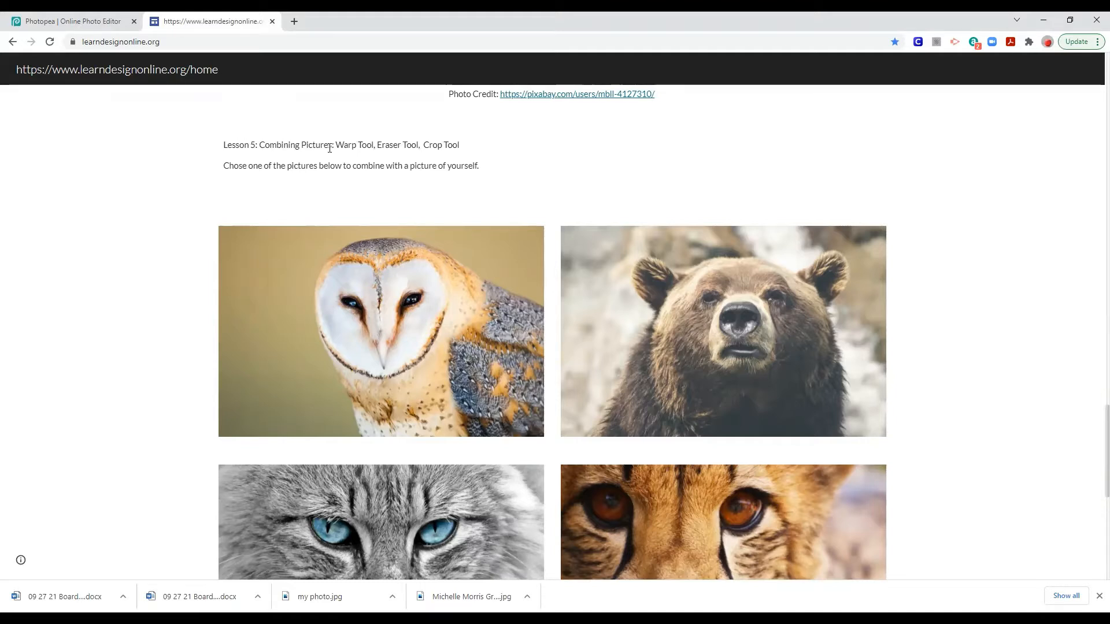
- Look through the Lesson 5 animal pictures on the learndesignonline.org page to choose one for combining
scroll(67, 312, "down", 2)
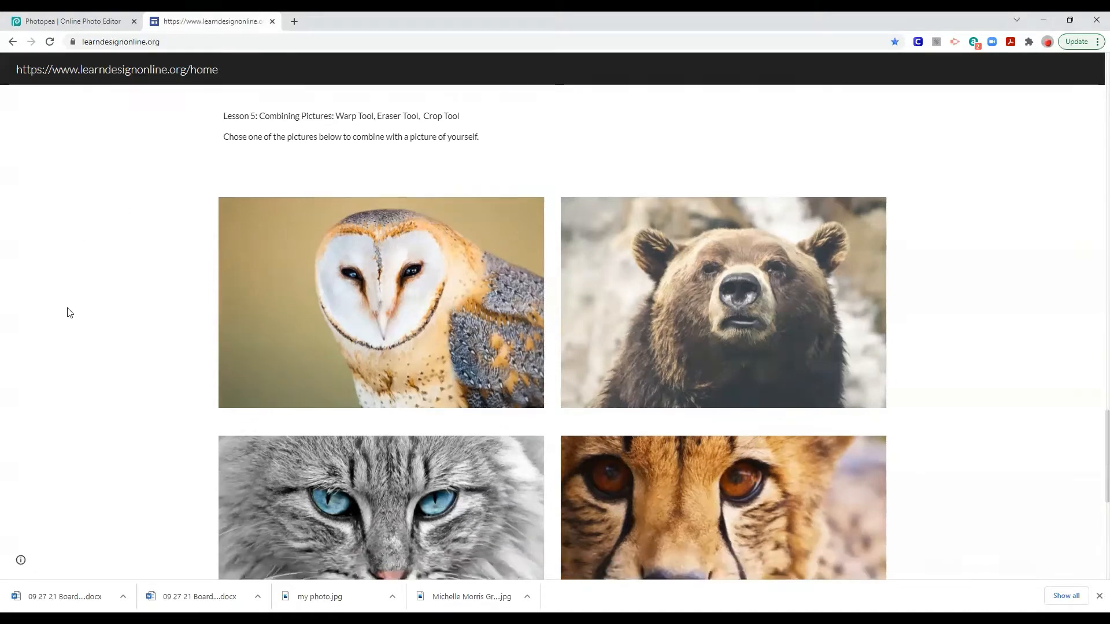
scroll(69, 310, "up", 1)
scroll(68, 311, "up", 1)
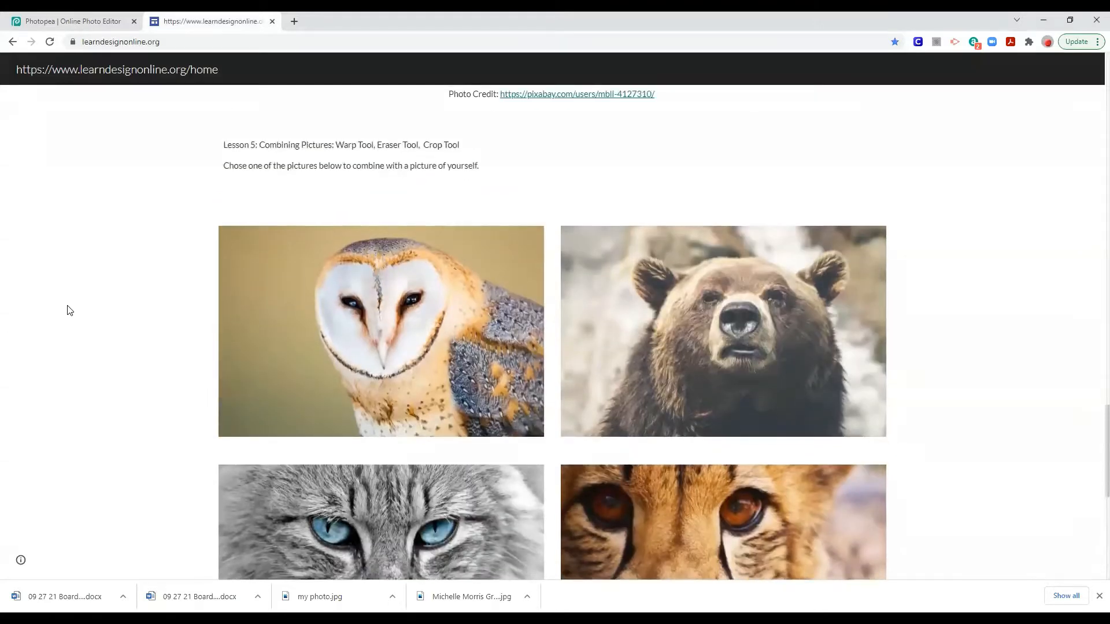
scroll(64, 350, "down", 1)
scroll(73, 349, "down", 1)
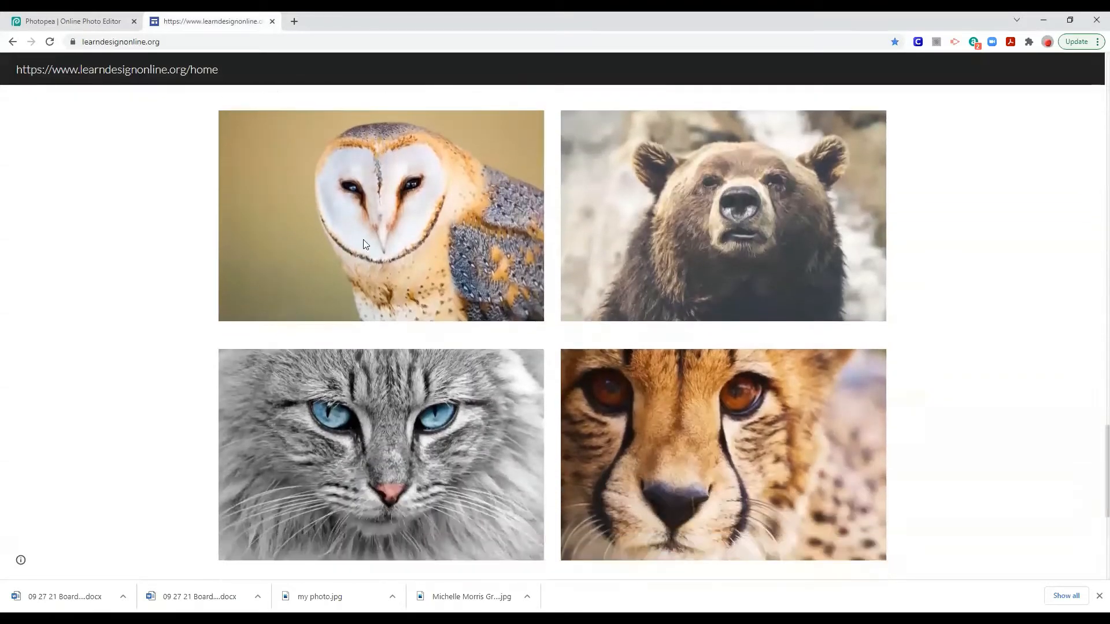
scroll(514, 445, "down", 2)
scroll(512, 442, "down", 4)
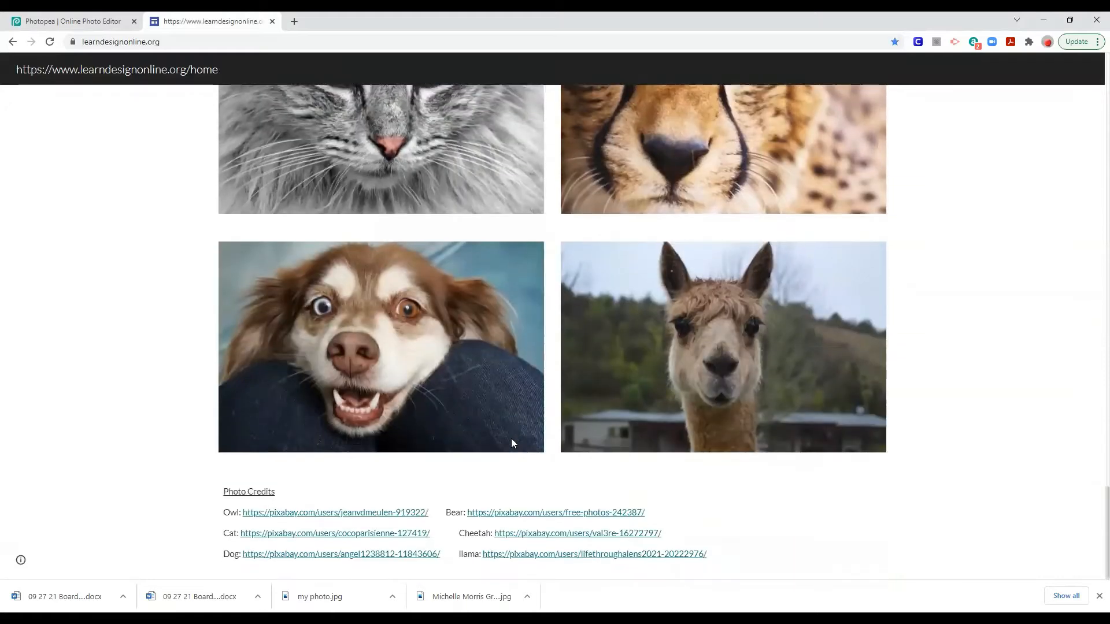
scroll(510, 436, "up", 5)
scroll(511, 428, "up", 2)
scroll(504, 421, "down", 3)
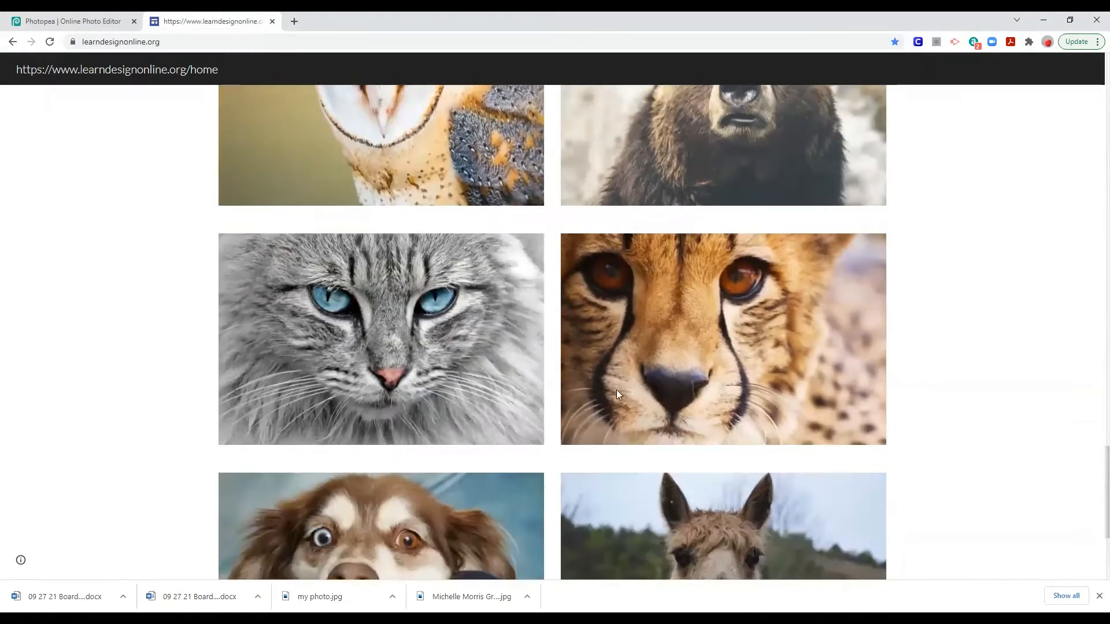
- Save the cheetah picture as cheetah-5177601_1920.jpg in the PhotoPea folder inside Documents
right_click(762, 293)
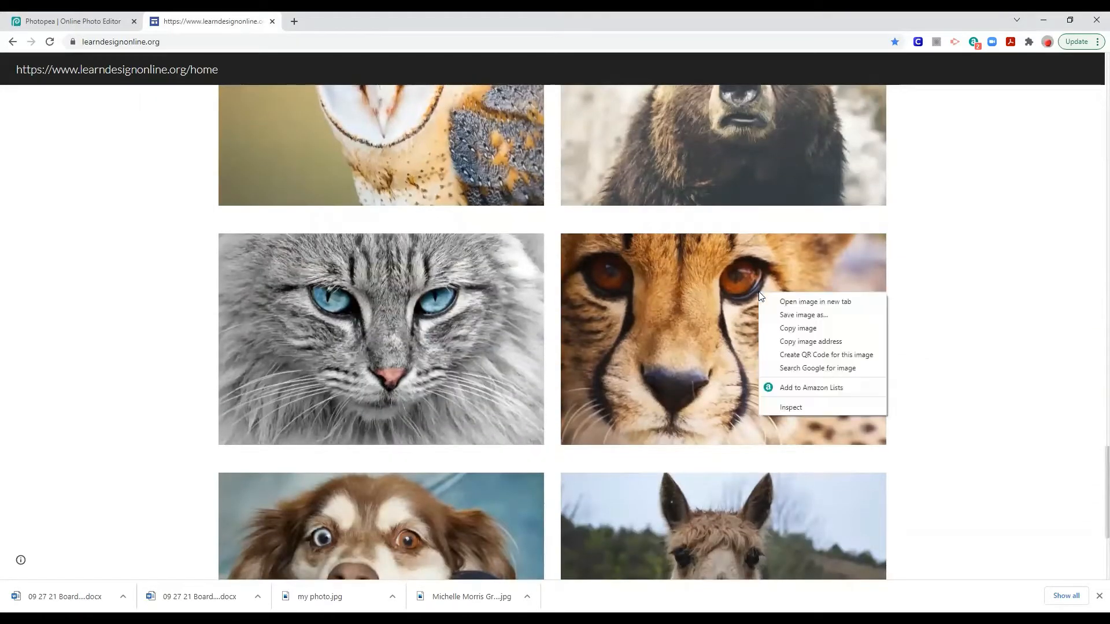
left_click(798, 315)
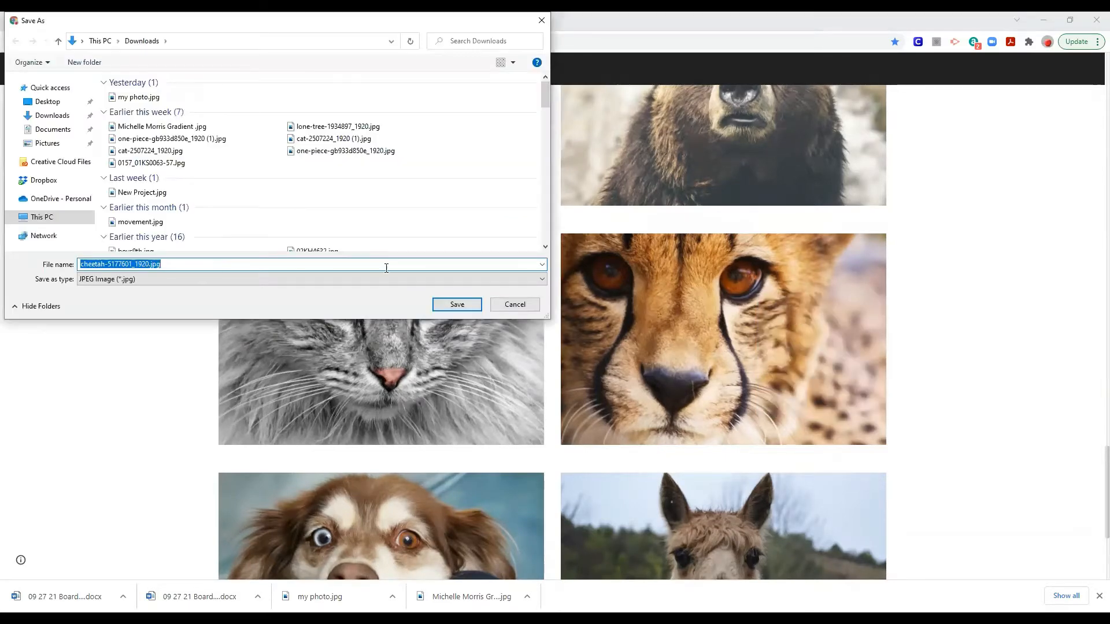
left_click(50, 132)
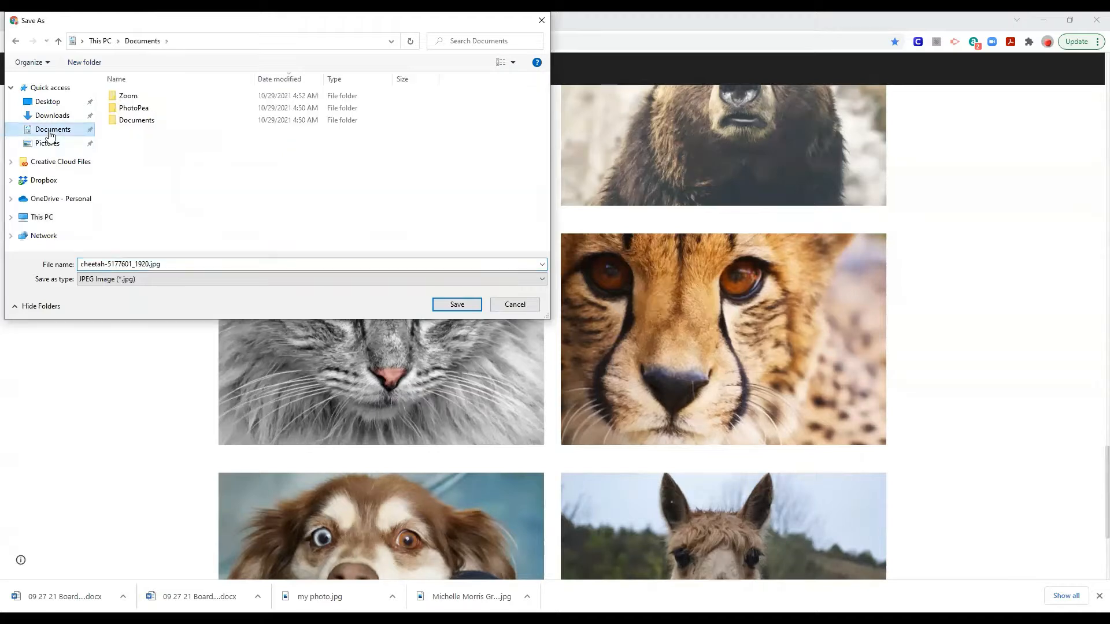
left_click(155, 110)
double_click(156, 109)
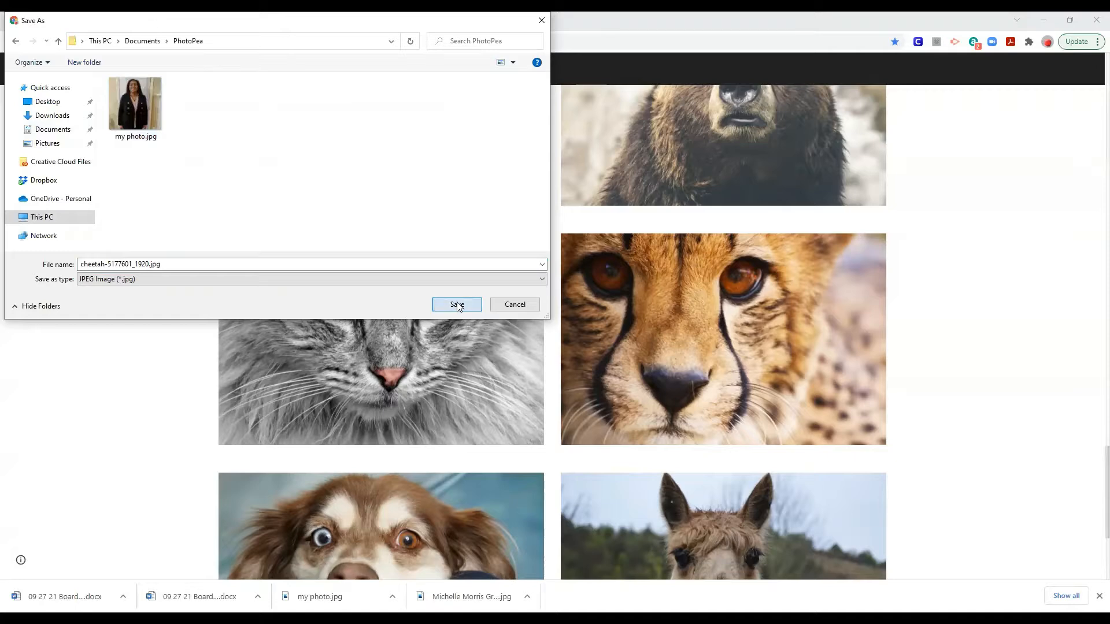
left_click(440, 304)
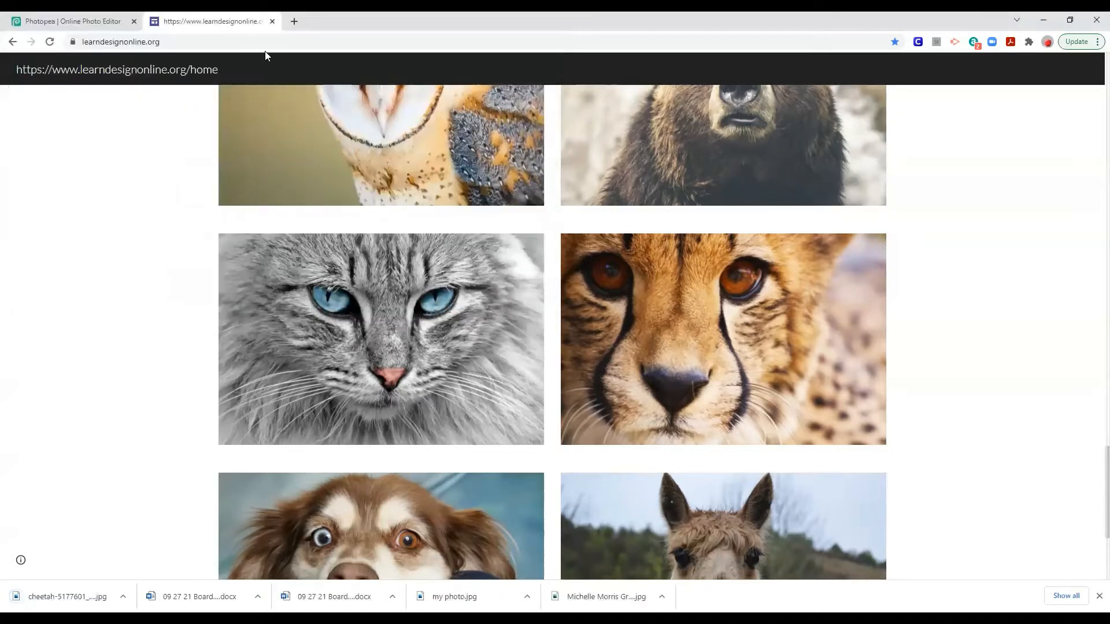
- Switch to Photopea and open cheetah-5177601_1920.jpg from the PhotoPea folder in Documents
left_click(72, 21)
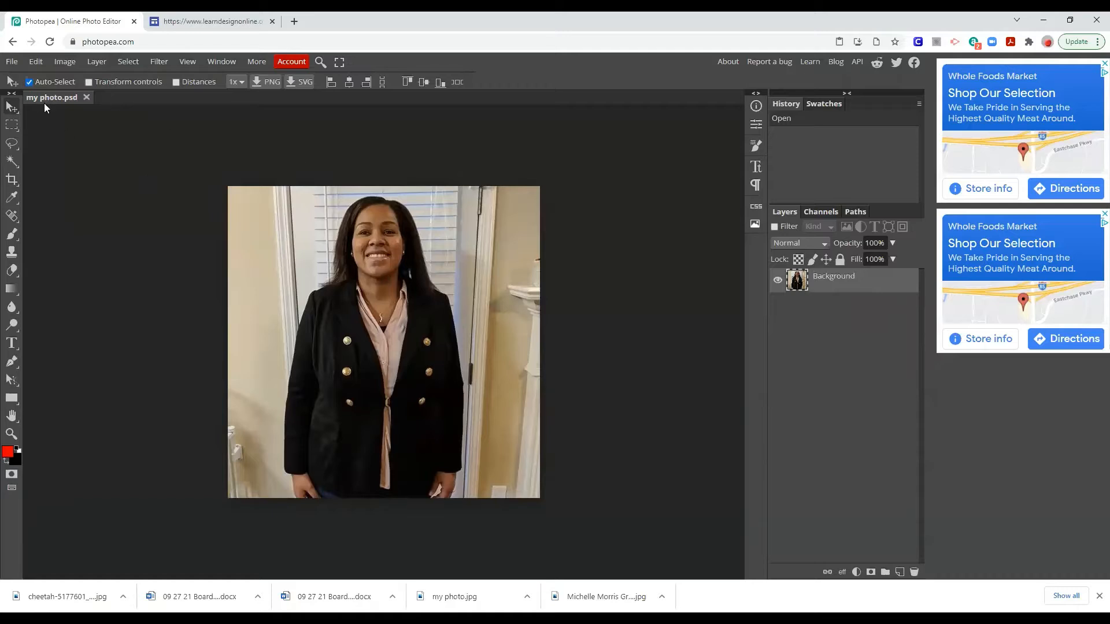
left_click(12, 61)
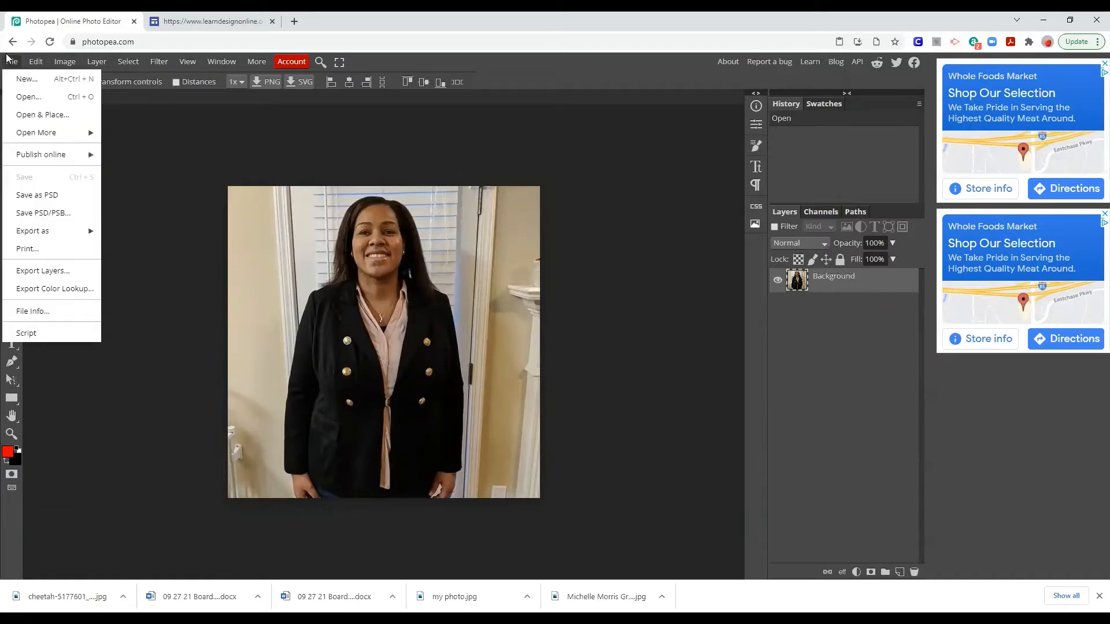
left_click(26, 98)
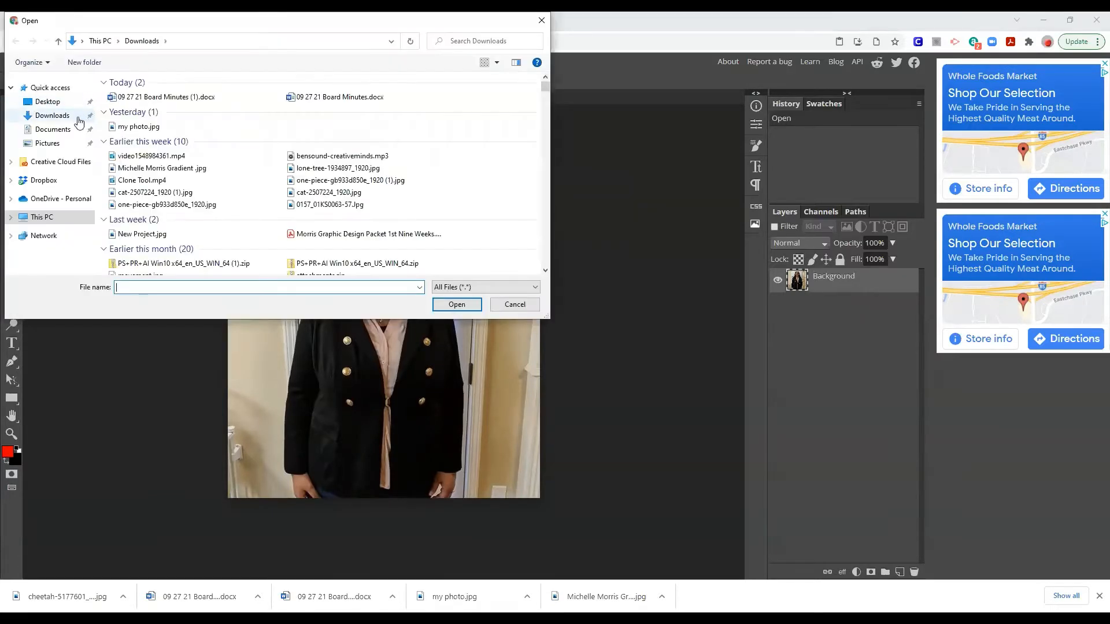
left_click(53, 132)
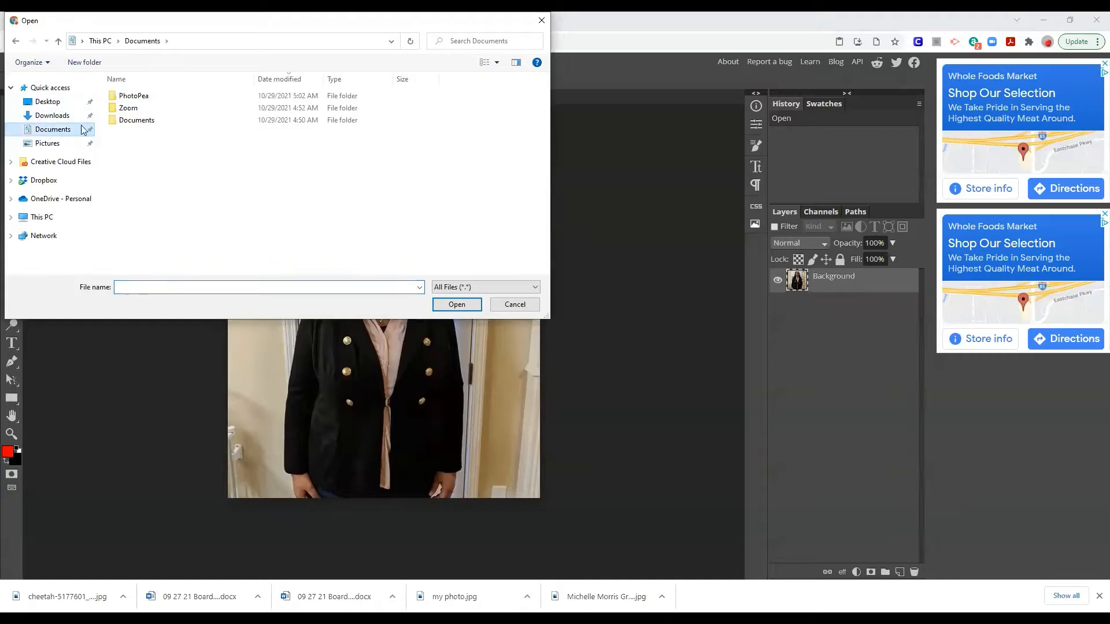
double_click(157, 99)
left_click(157, 97)
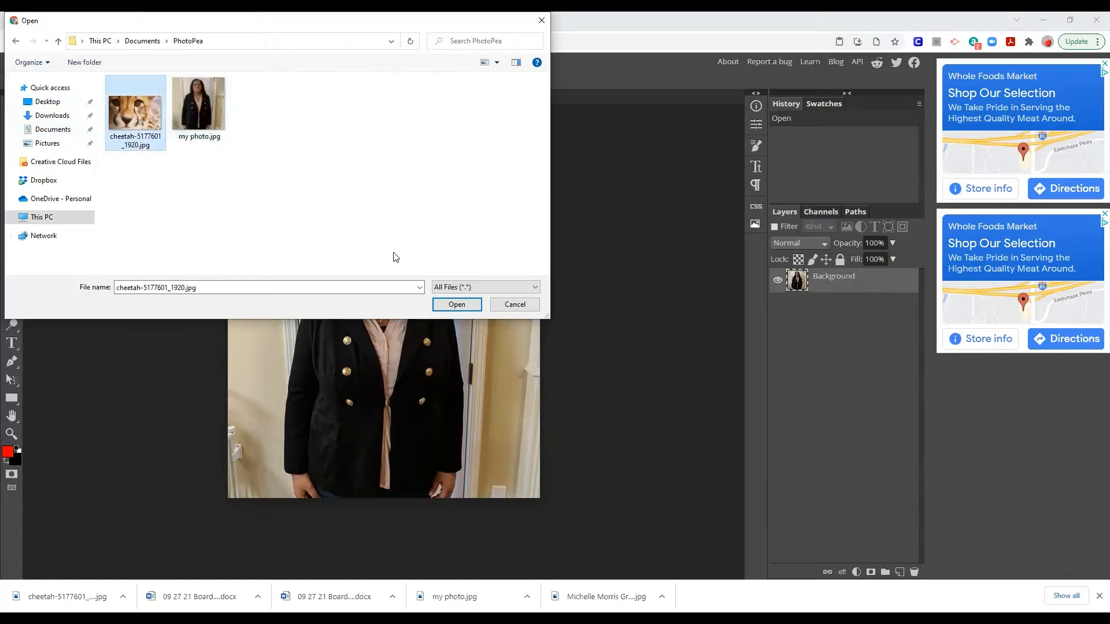
left_click(470, 306)
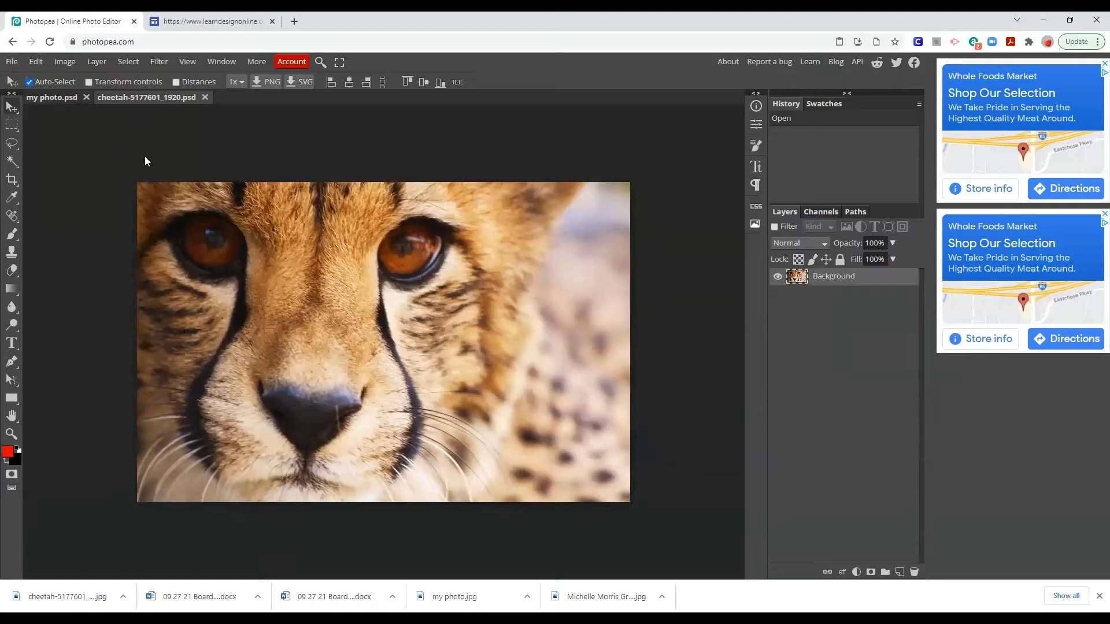
left_click(50, 97)
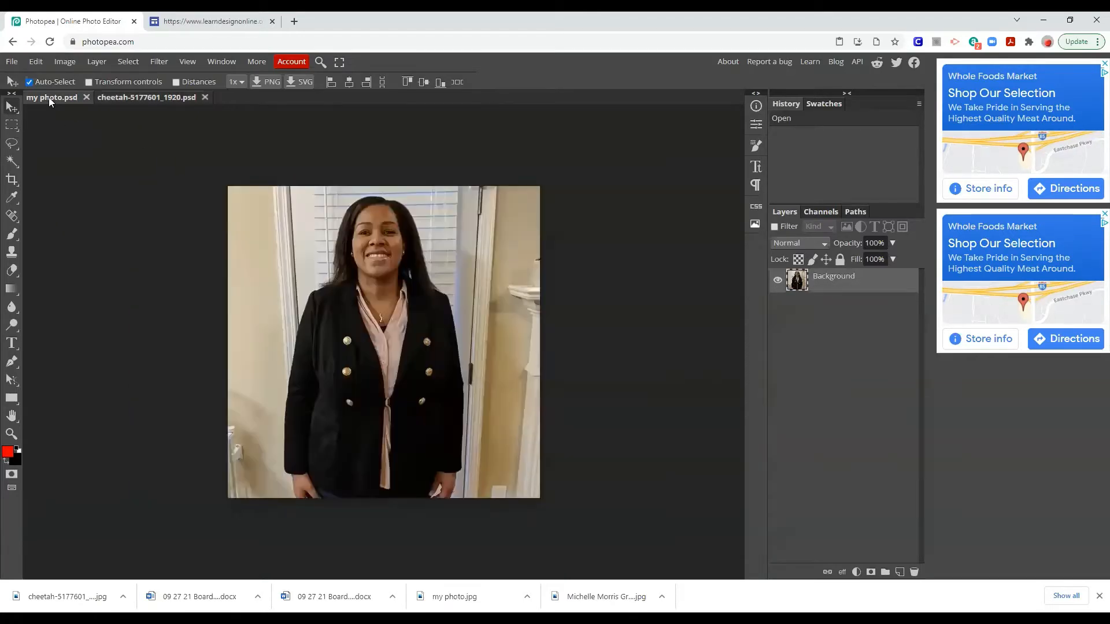
left_click(118, 96)
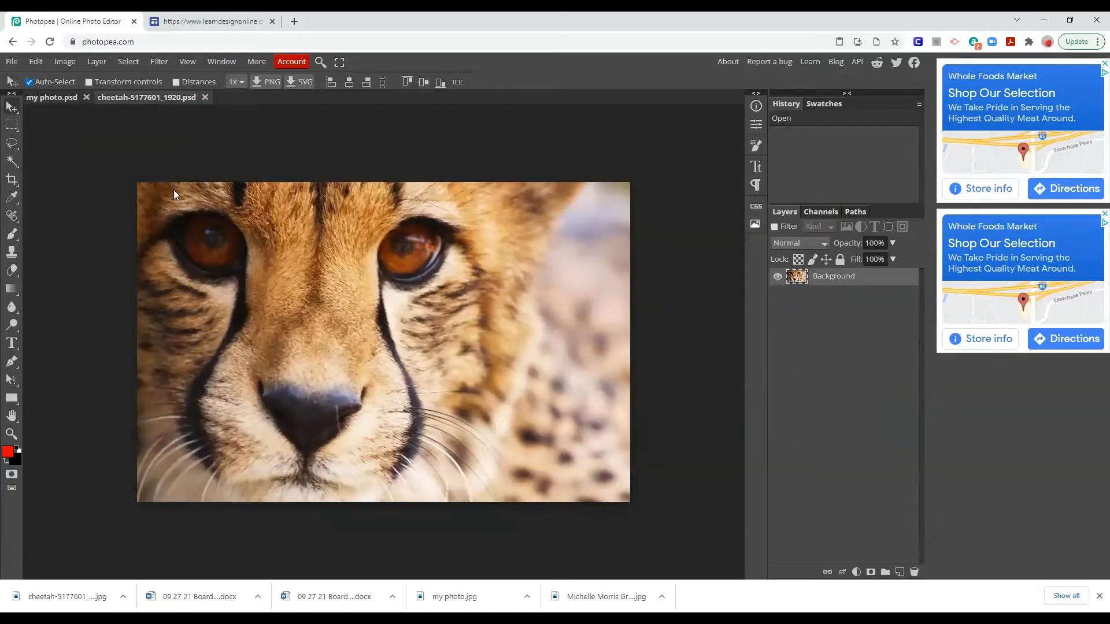
left_click(62, 60)
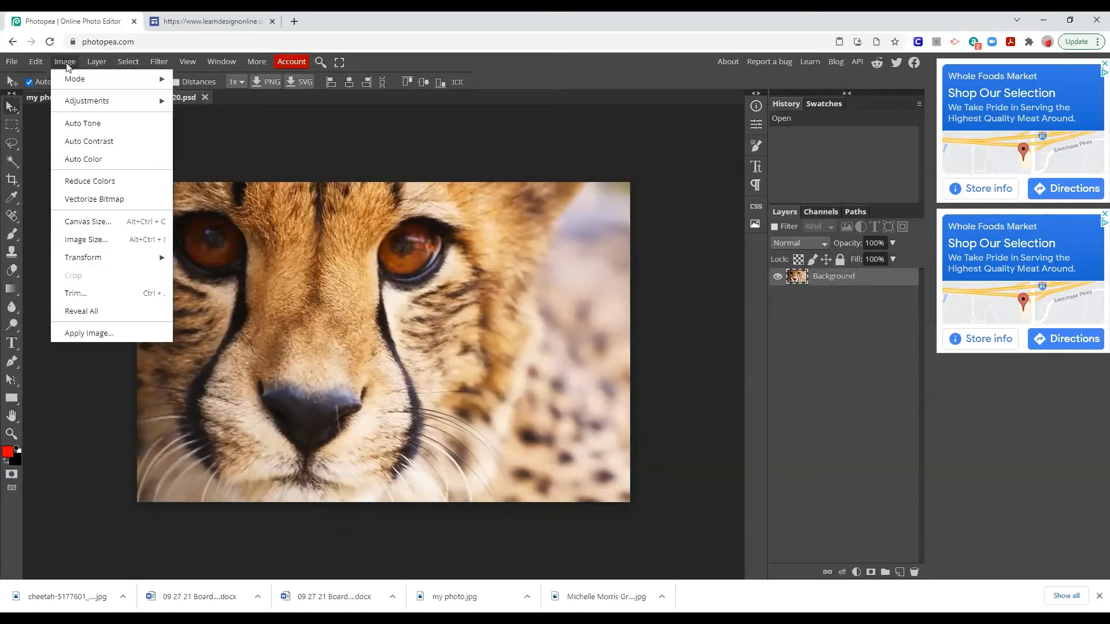
left_click(534, 155)
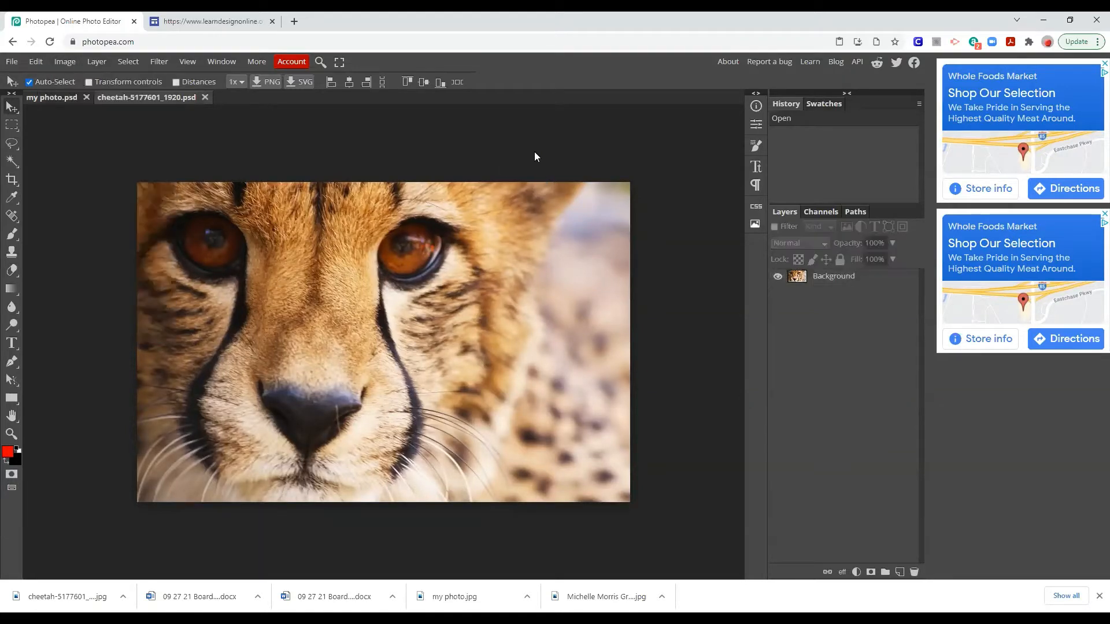
- Lock the Background layer of the cheetah document and hide it
left_click(836, 276)
left_click(839, 259)
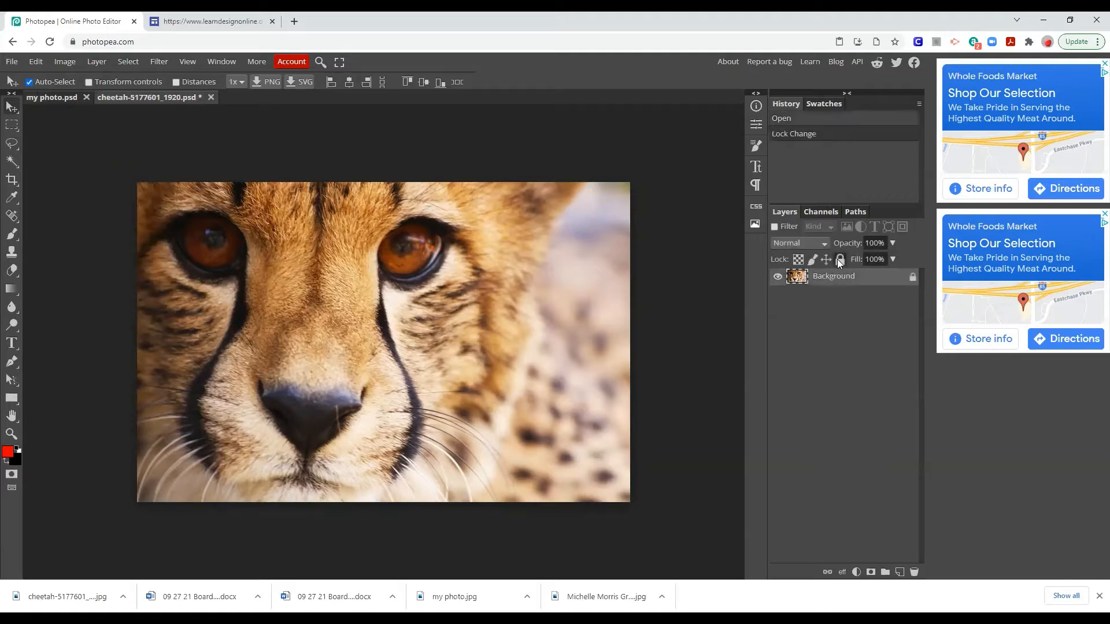
left_click(778, 277)
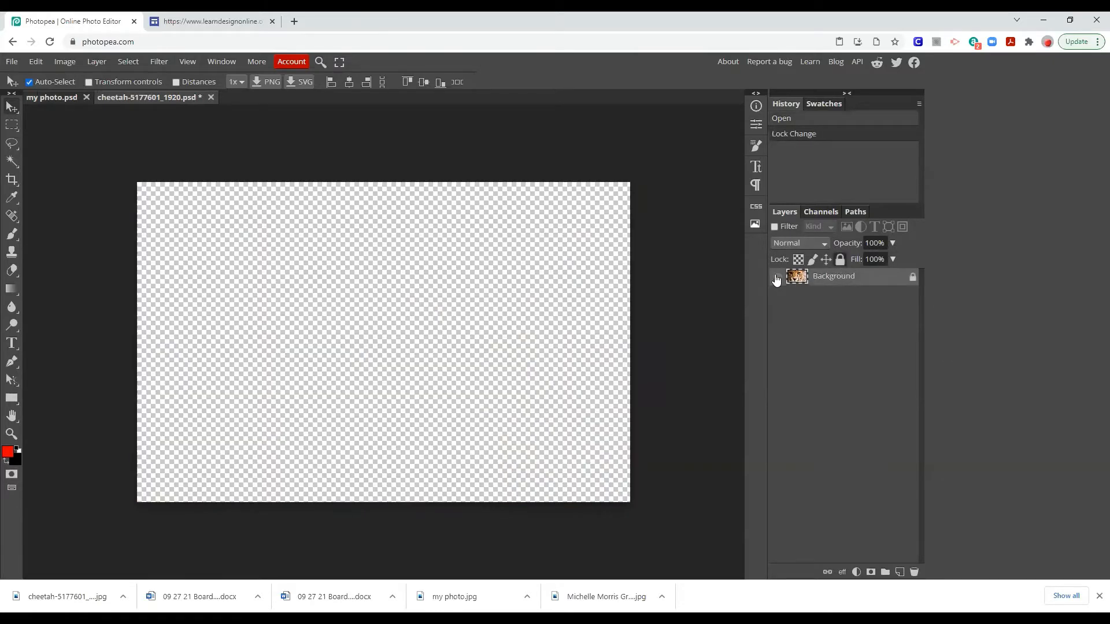
- Duplicate the locked Background layer and make the duplicate visible
right_click(817, 284)
left_click(830, 308)
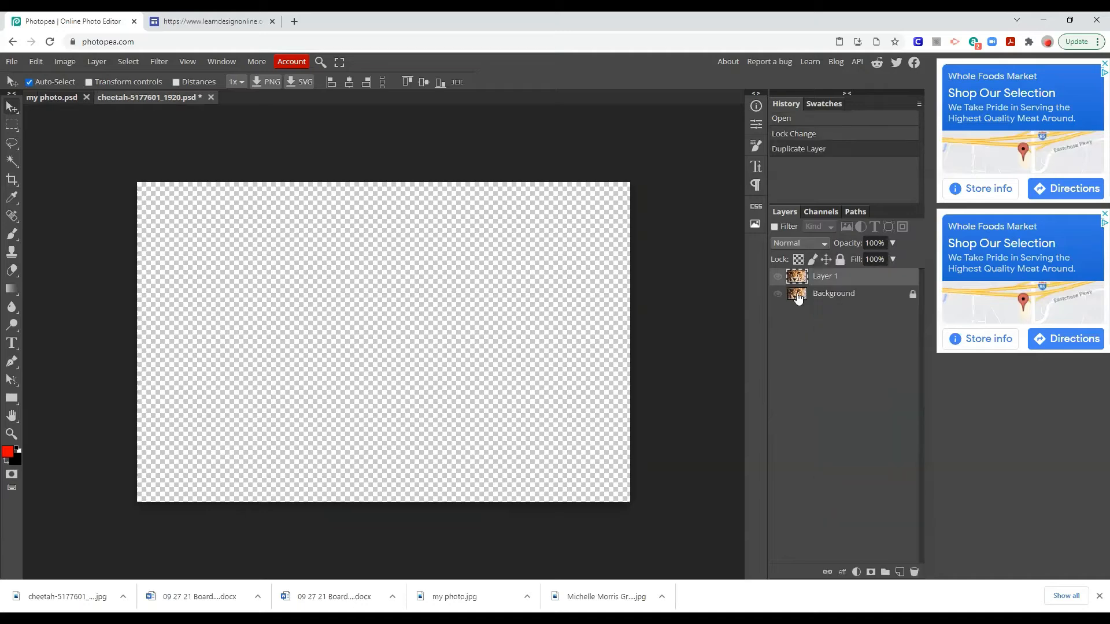
left_click(778, 276)
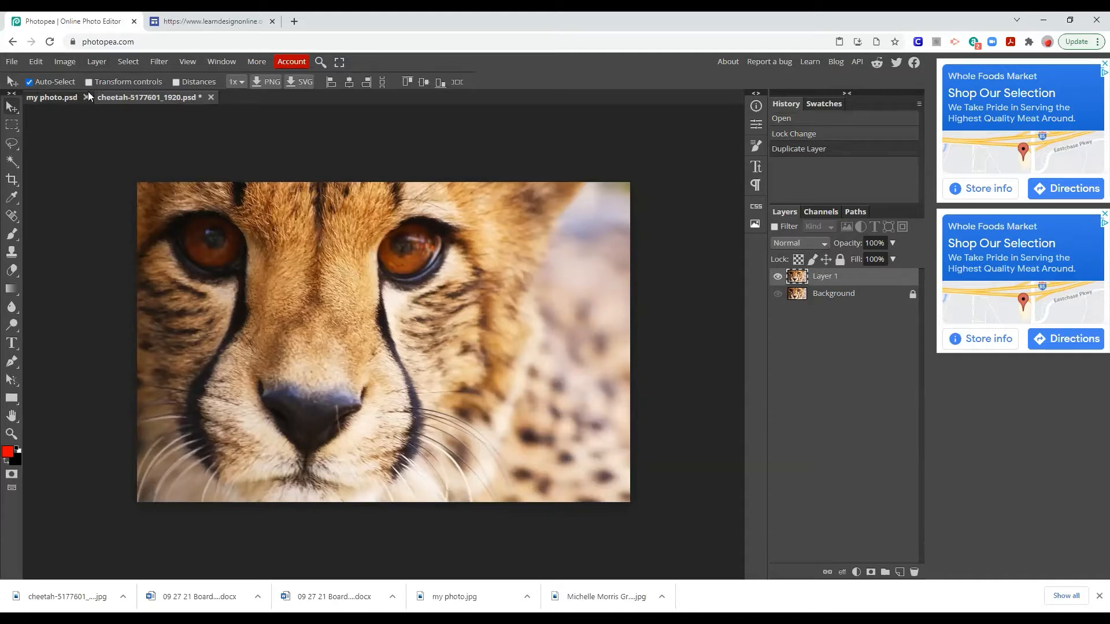
- Resize the cheetah image to a width of 100 pixels, keeping its proportions linked
left_click(70, 61)
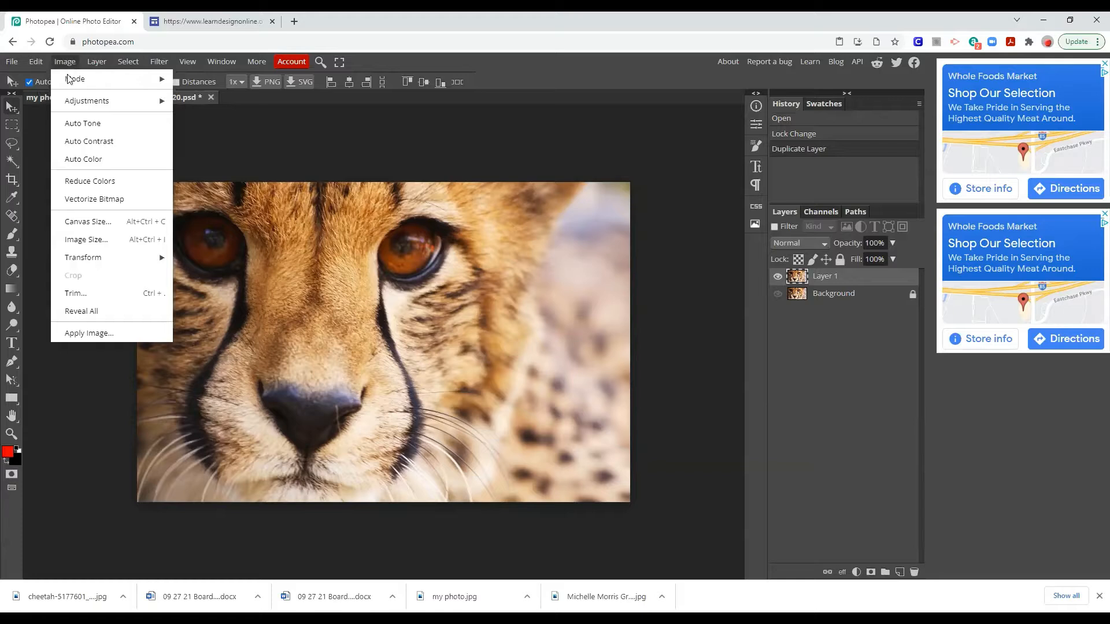
mouse_move(73, 110)
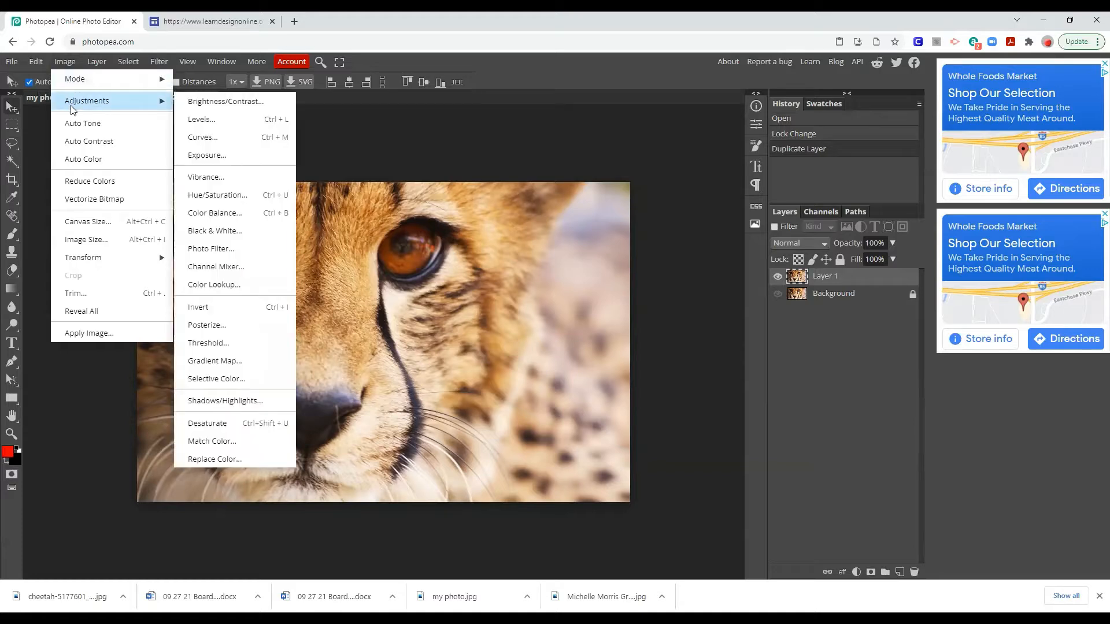
left_click(73, 239)
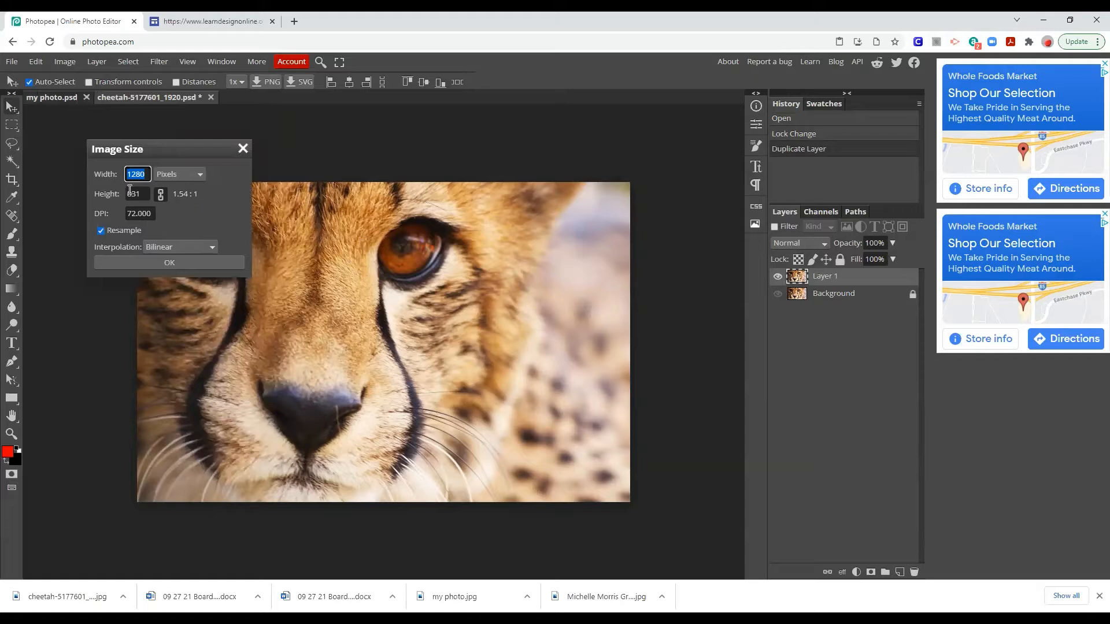
key("BackSpace")
type("10")
left_click(210, 265)
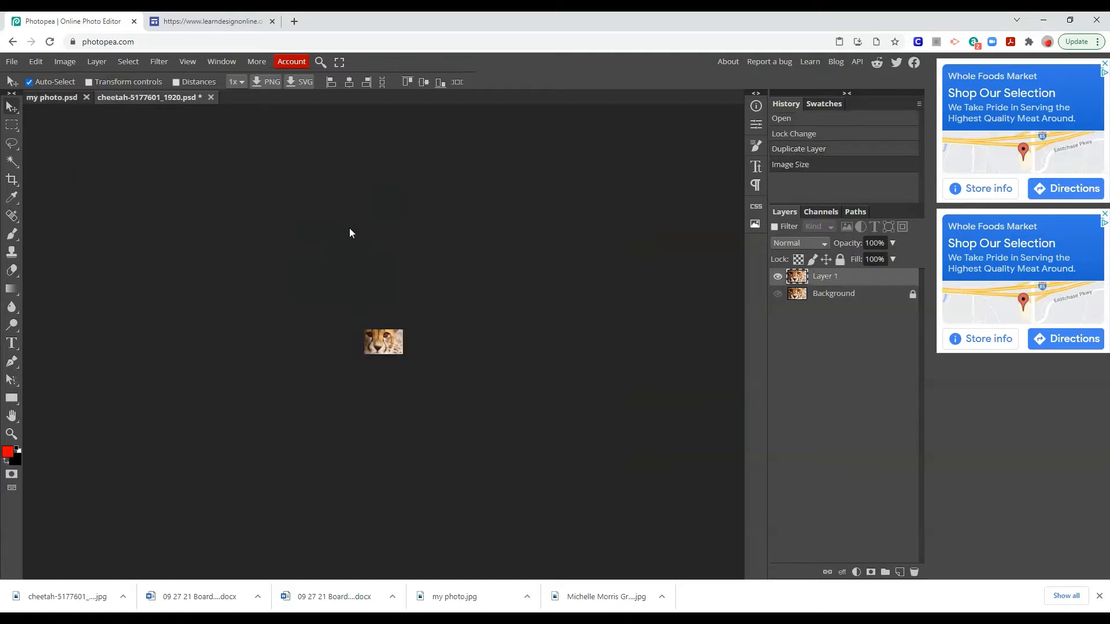
- Select the cheetah's nose and mouth area on Layer 1 with a freehand lasso outline
left_click(12, 434)
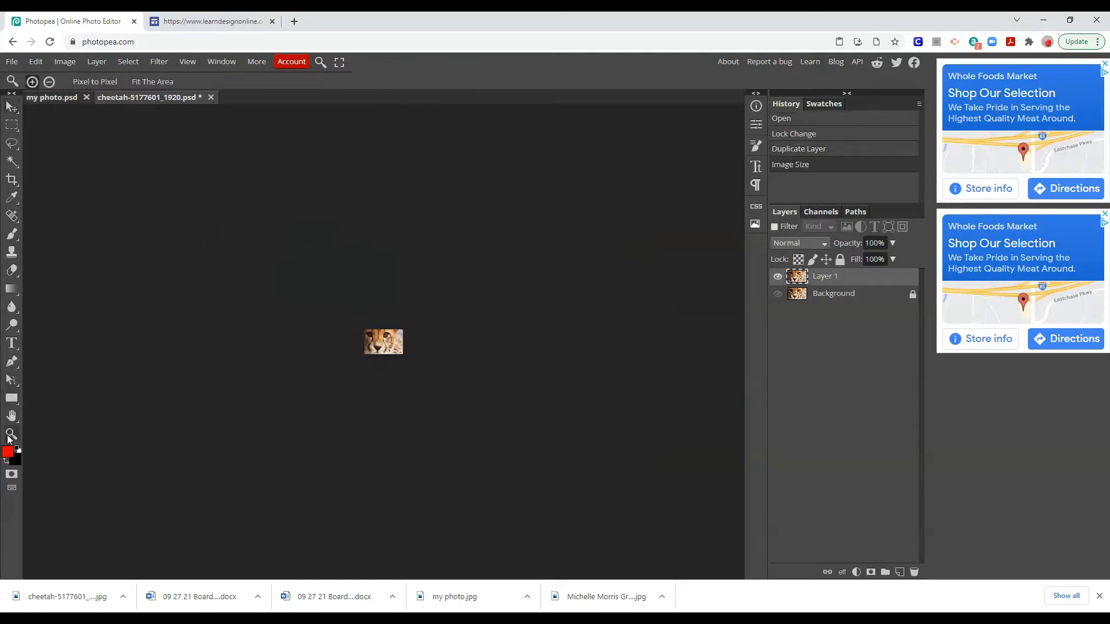
left_click(390, 353)
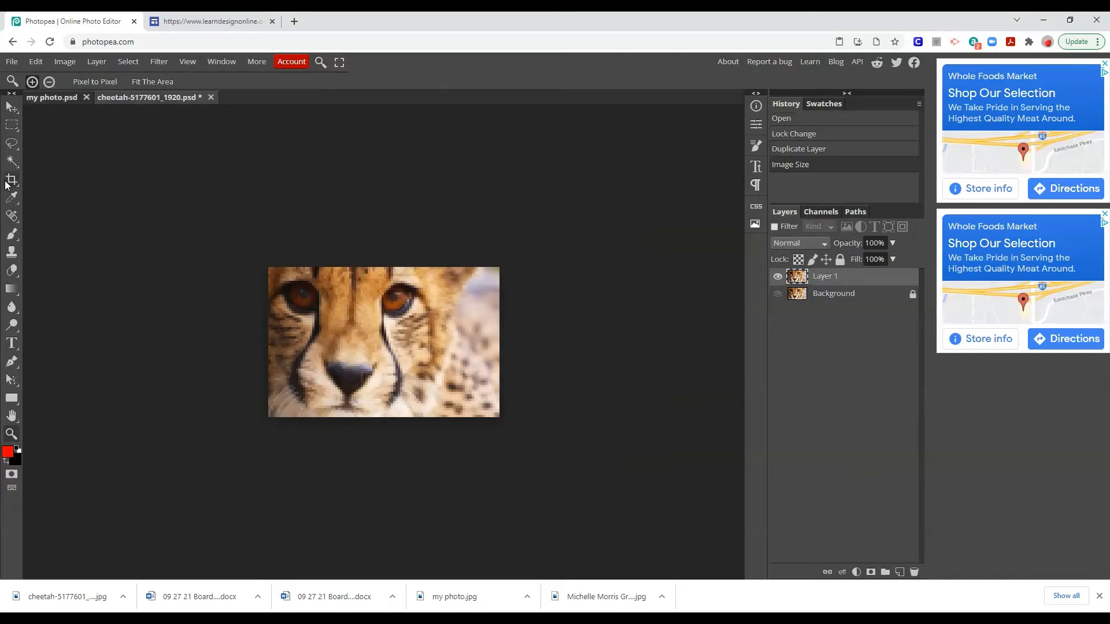
left_click(11, 144)
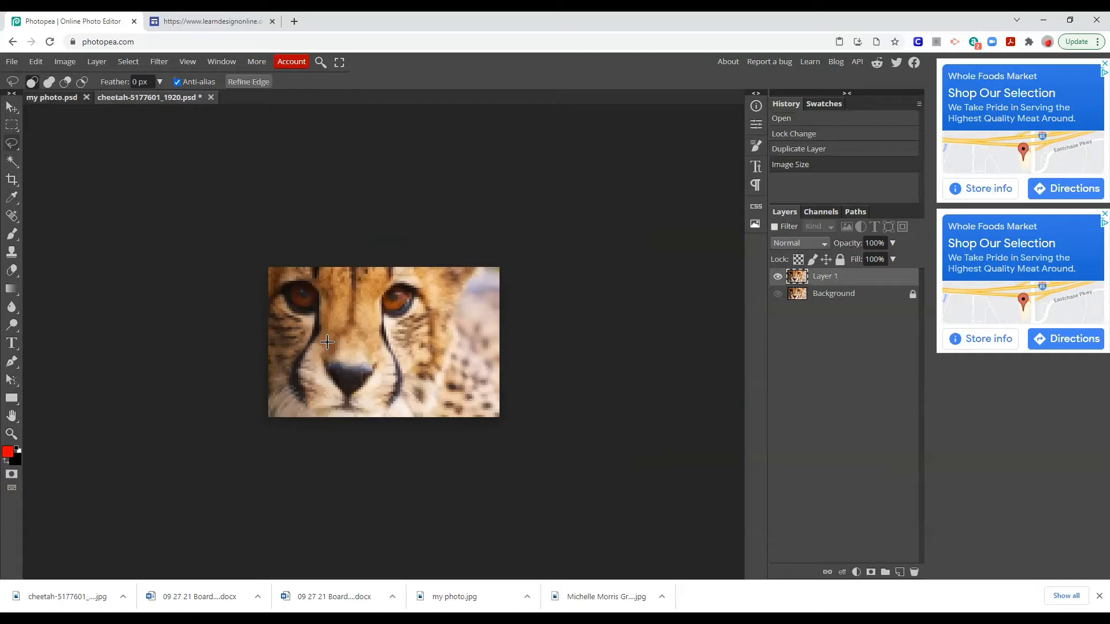
mouse_move(318, 335)
left_mouse_down()
mouse_move(362, 333)
mouse_move(391, 352)
mouse_move(402, 387)
mouse_move(387, 409)
mouse_move(367, 423)
mouse_move(308, 409)
mouse_move(288, 379)
mouse_move(317, 342)
left_mouse_up()
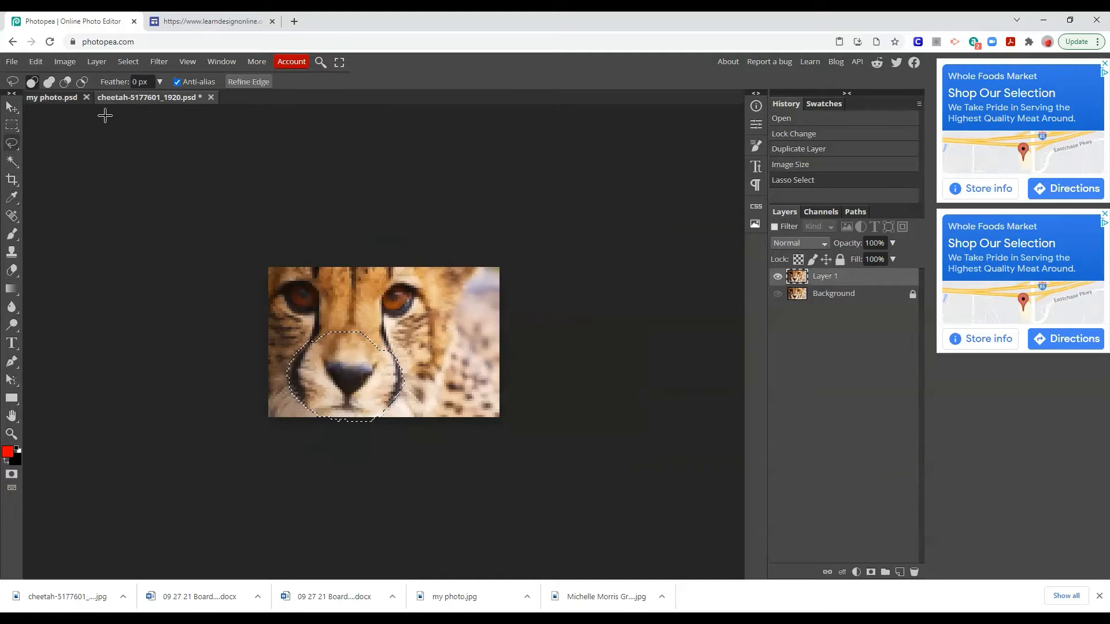
- Copy the lassoed cheetah muzzle and switch to the my photo.psd document
left_click(36, 61)
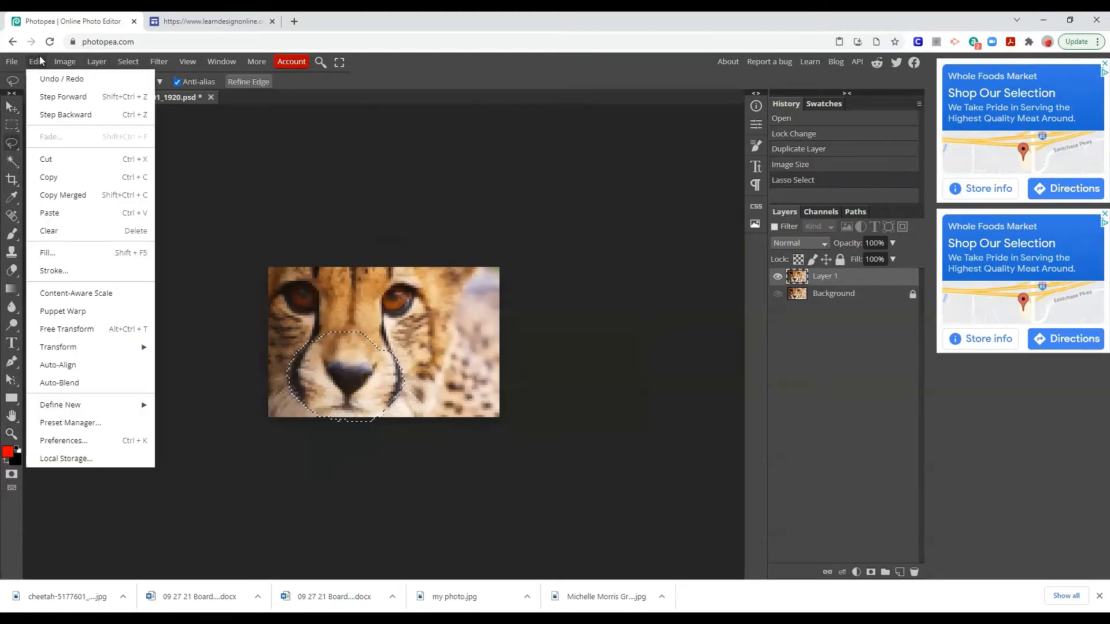
left_click(49, 176)
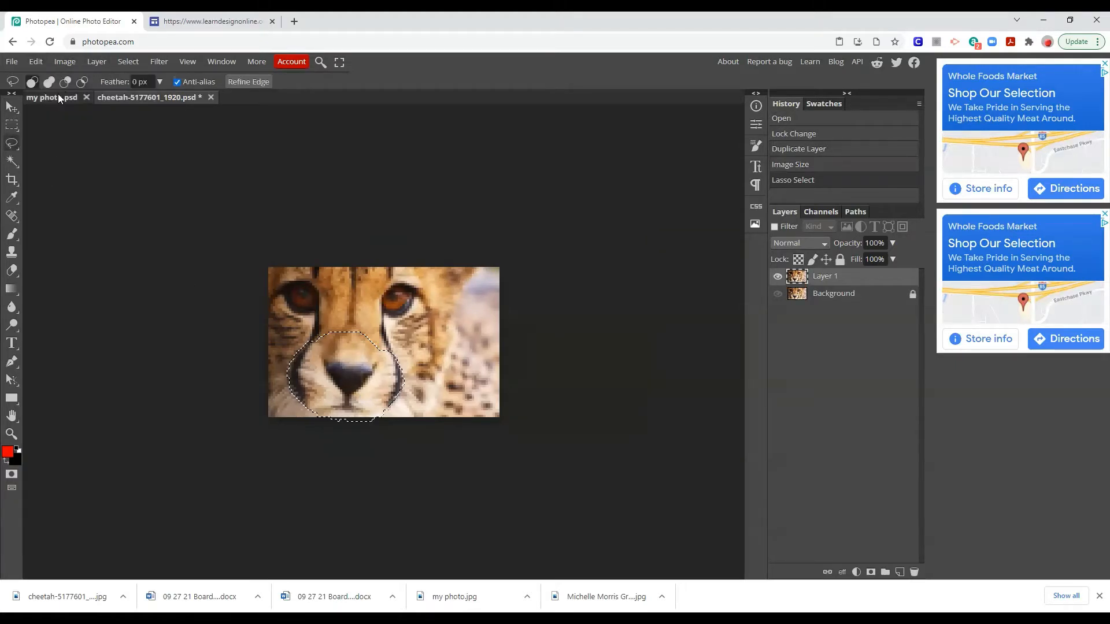
left_click(58, 97)
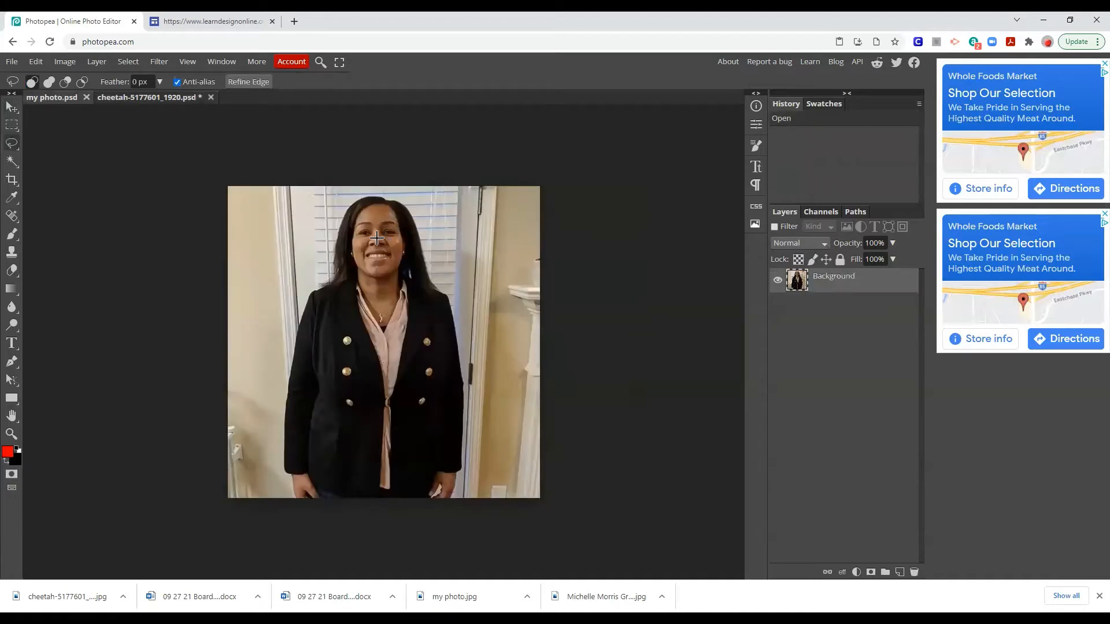
- Lock the photo's Background layer, duplicate it and hide the original Background layer
left_click(840, 260)
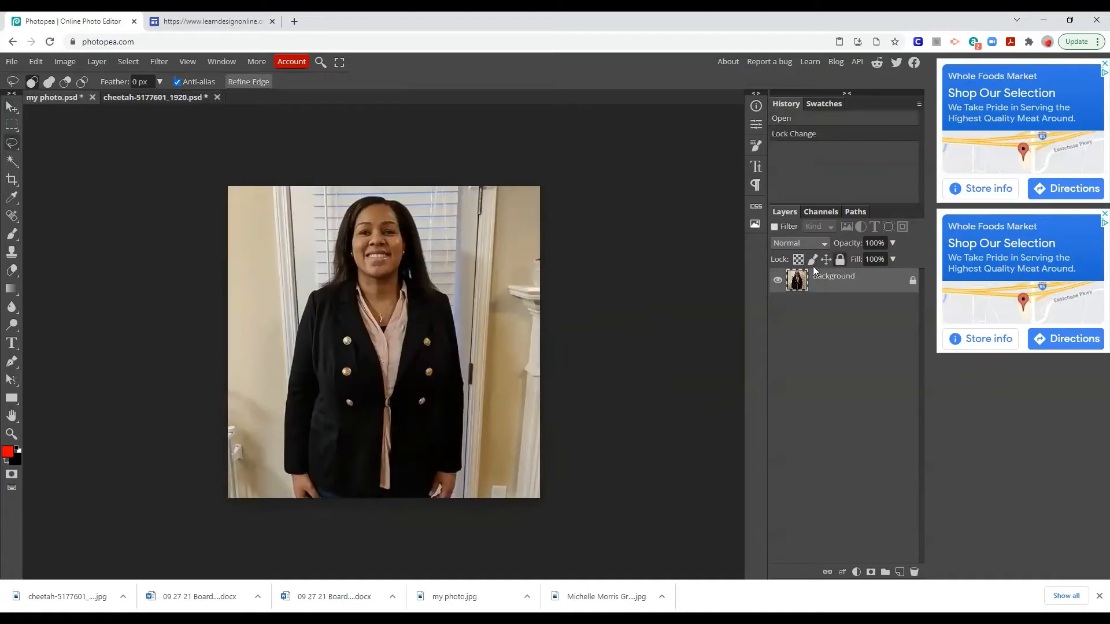
right_click(827, 286)
left_click(776, 304)
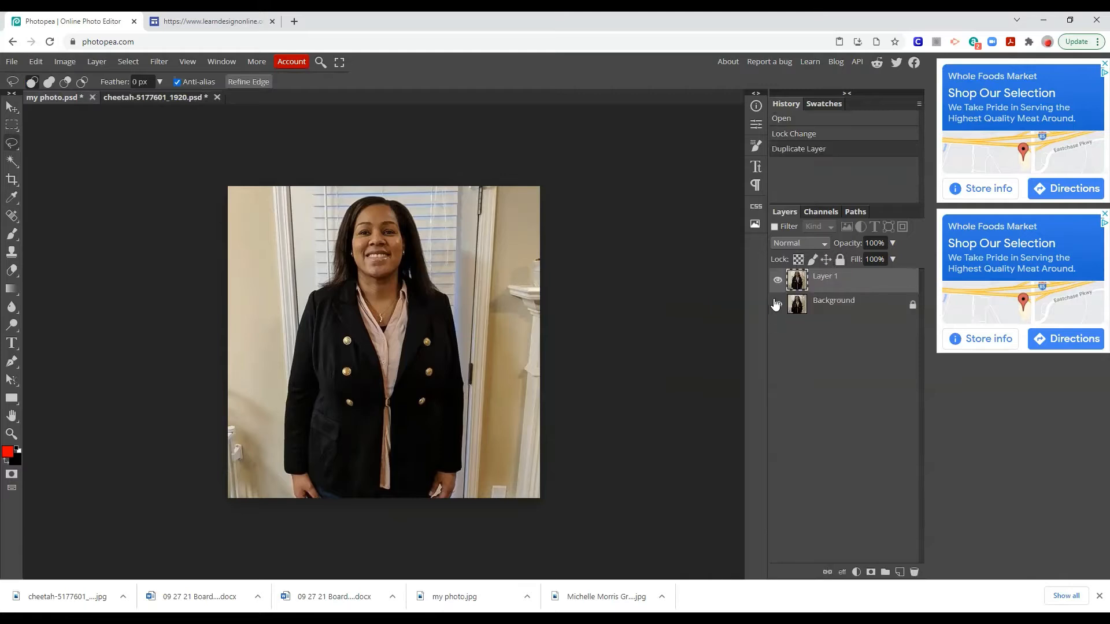
left_click(776, 305)
- Paste the copied cheetah muzzle into the photo and move it over the person's nose
left_click(37, 62)
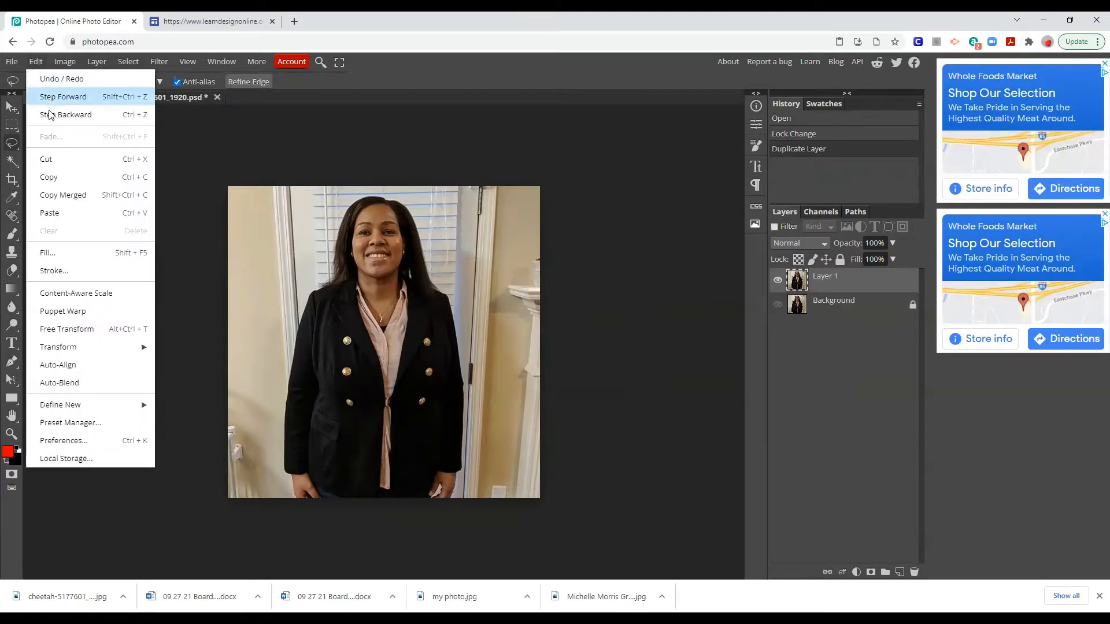
left_click(51, 214)
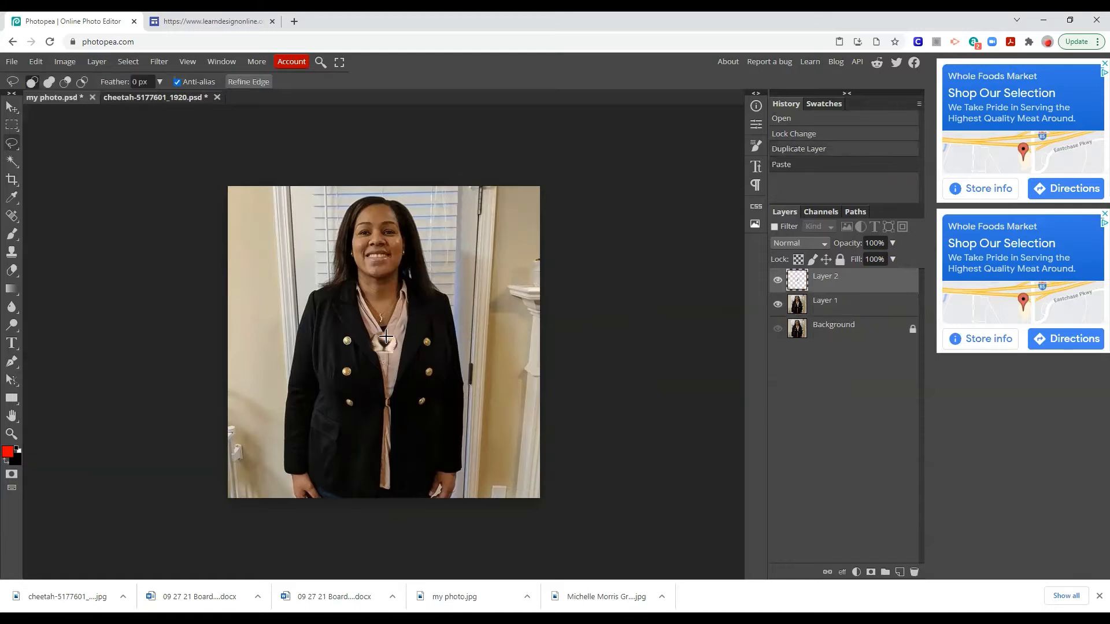
left_click(11, 107)
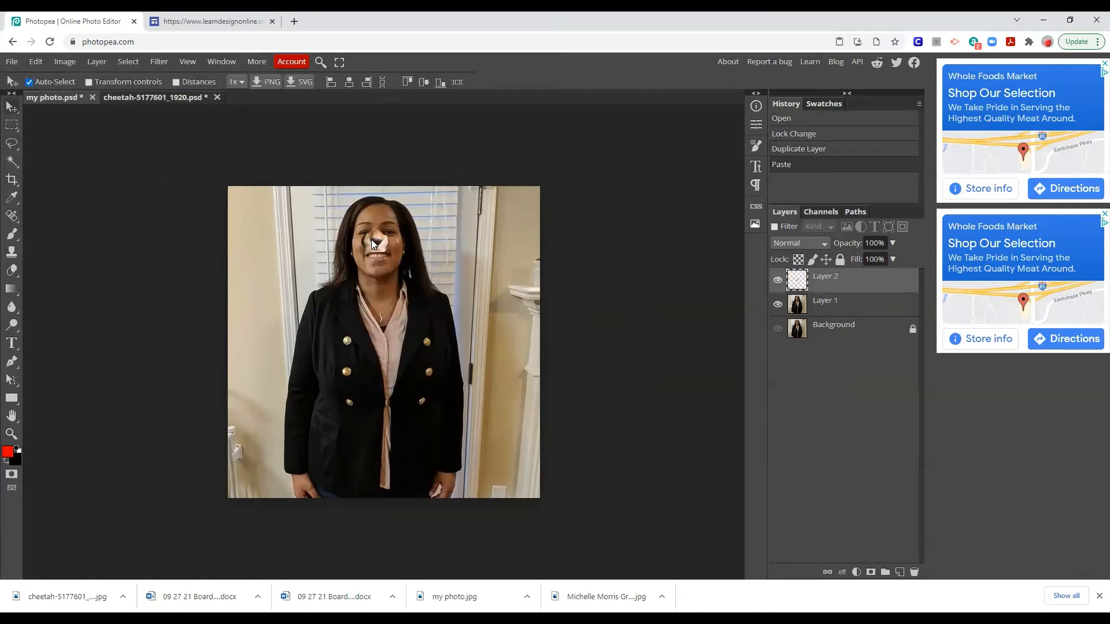
left_click_drag(372, 243, 372, 244)
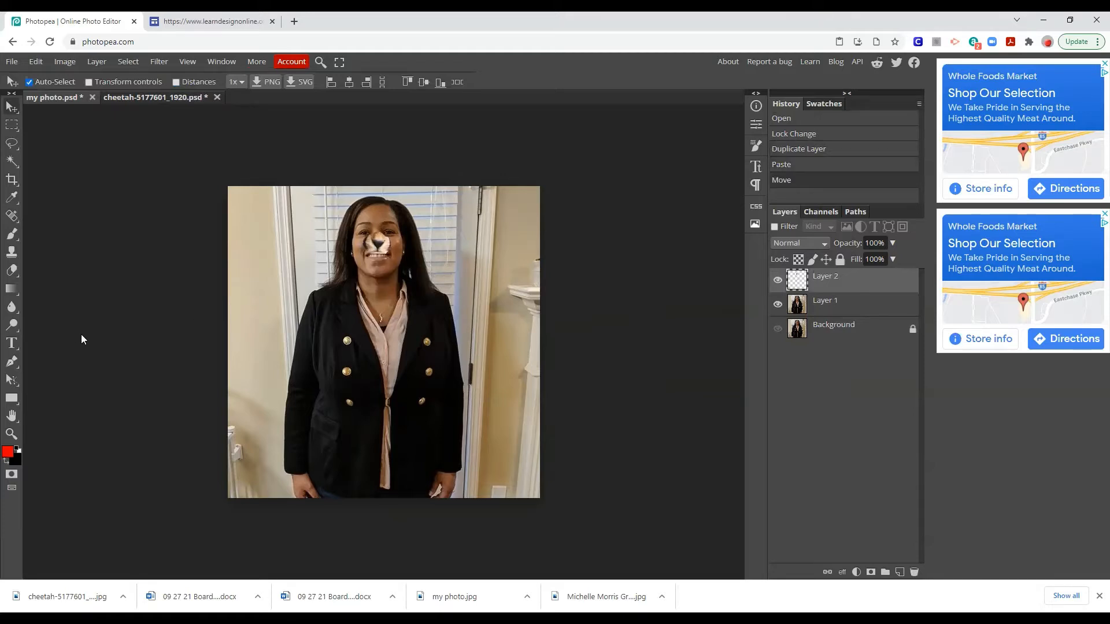
left_click(823, 305)
left_click(9, 435)
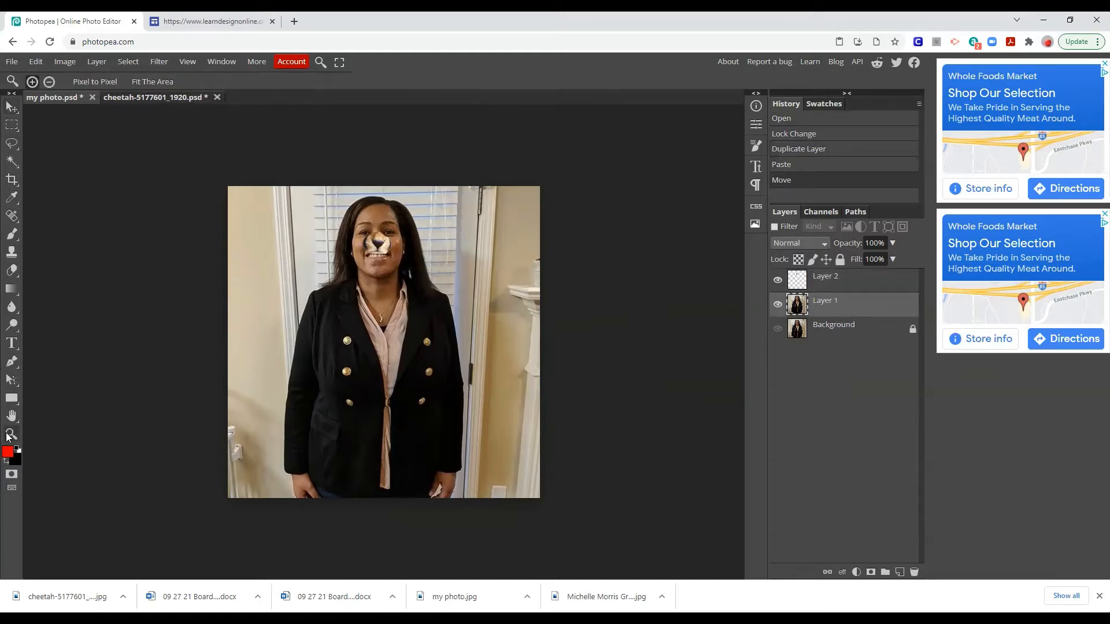
left_click(399, 292)
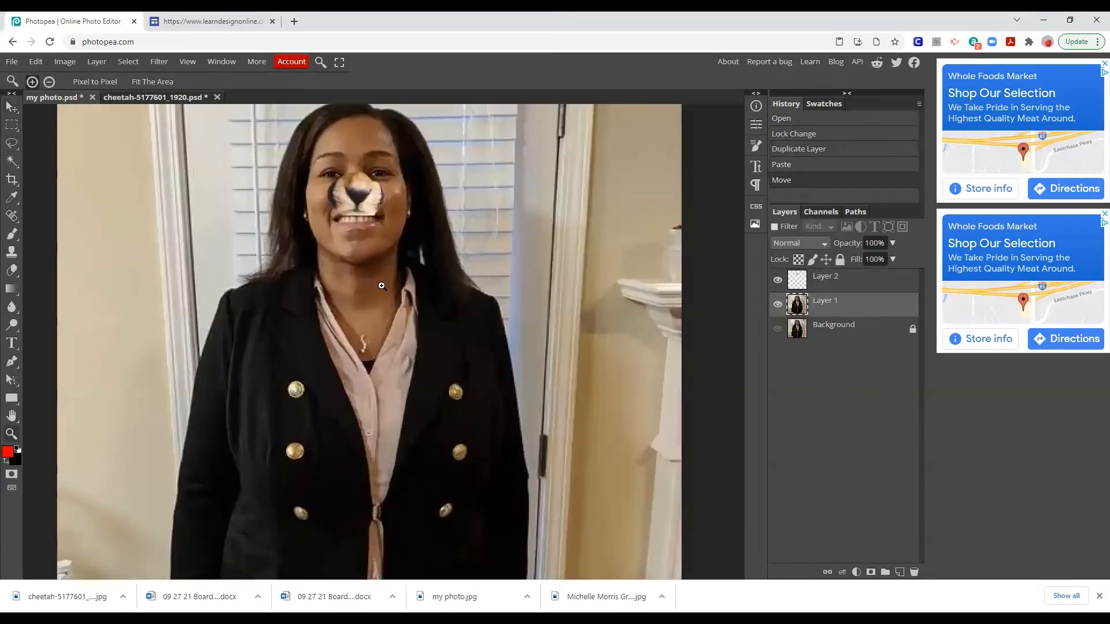
left_click(429, 268)
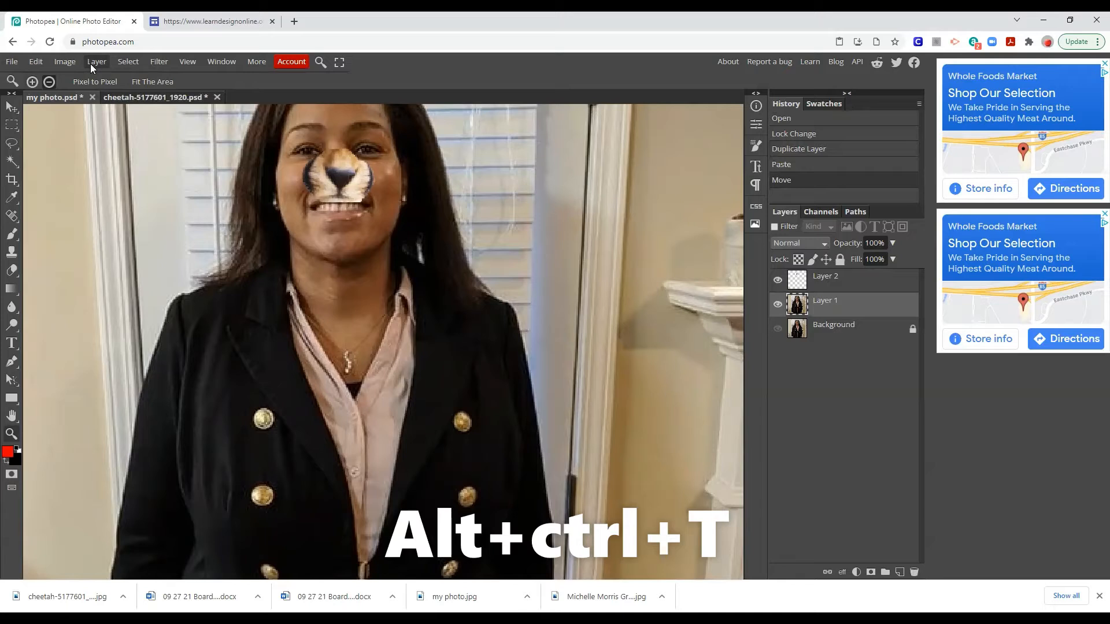
key("ctrl+alt+t")
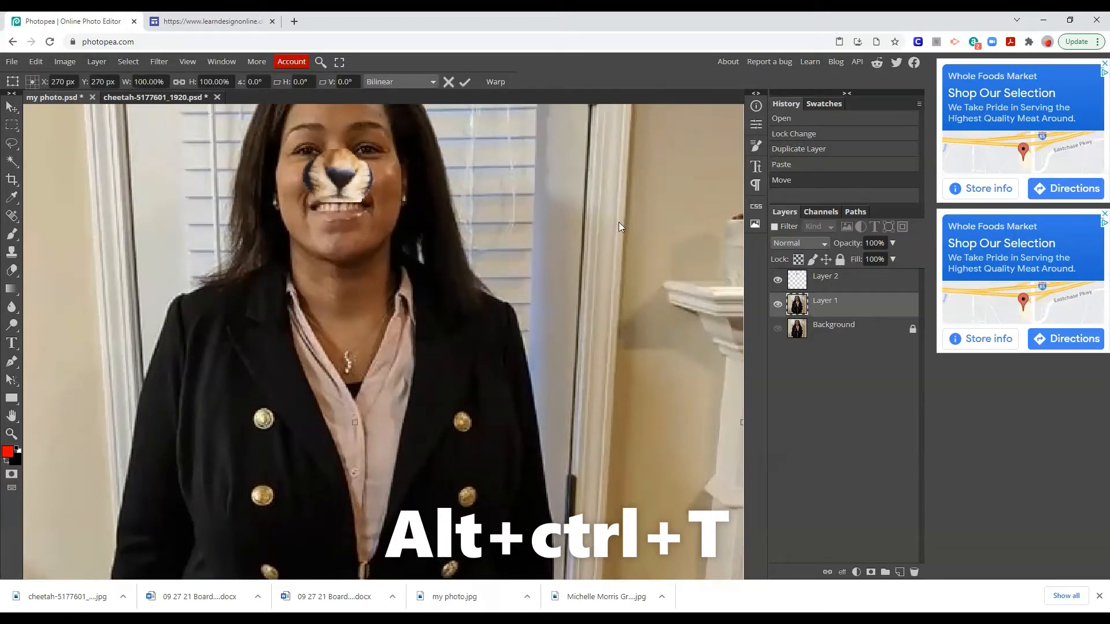
- Free-transform the muzzle on Layer 2 to about 102% width and 89.5% height, rotate it -3.1° and shift it slightly to centre it on the nose
left_click(862, 284)
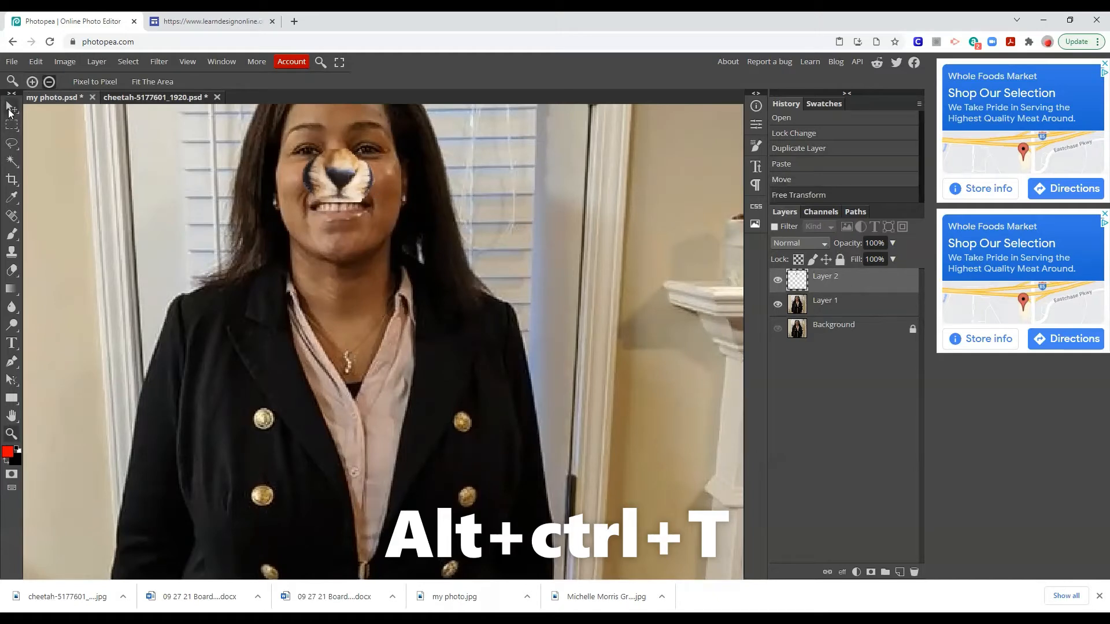
left_click(10, 109)
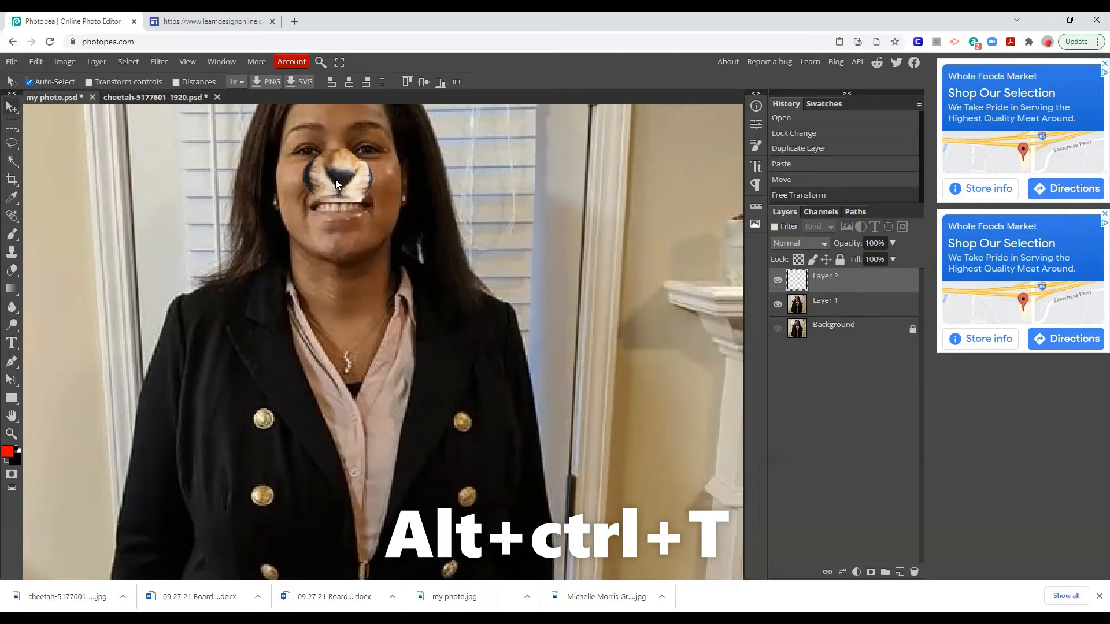
key("alt+ctrl+t")
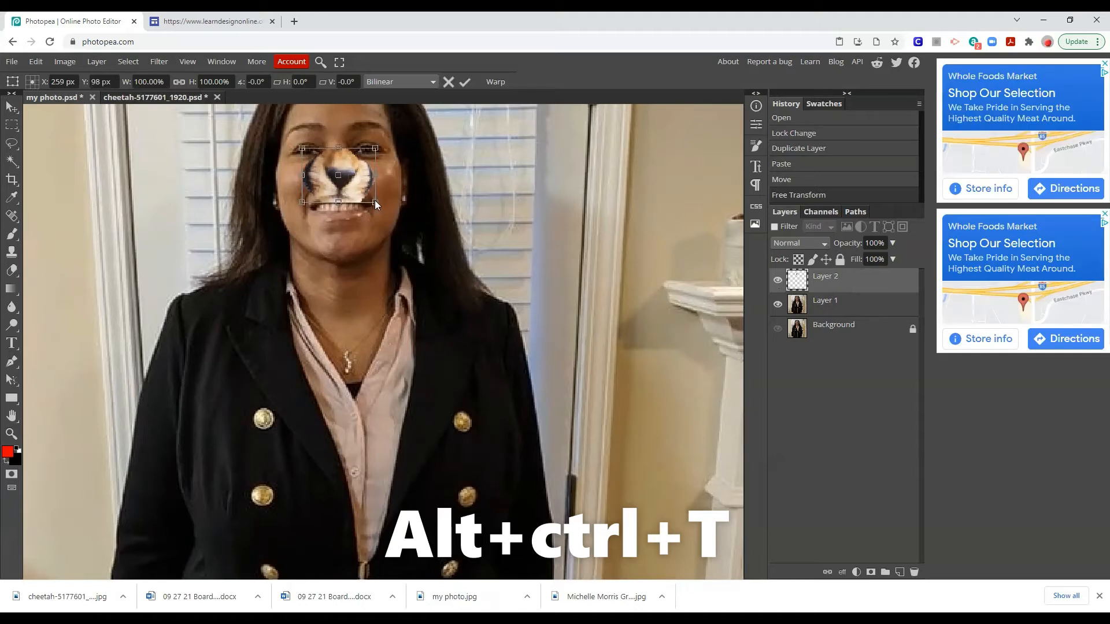
left_click_drag(374, 203, 376, 197)
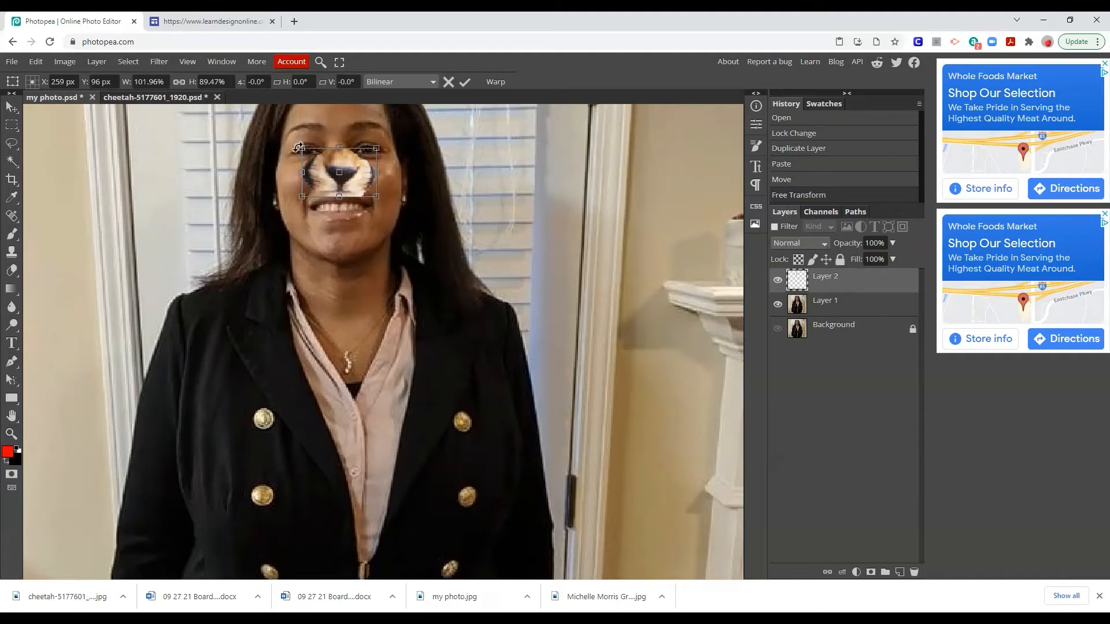
left_click_drag(299, 147, 296, 150)
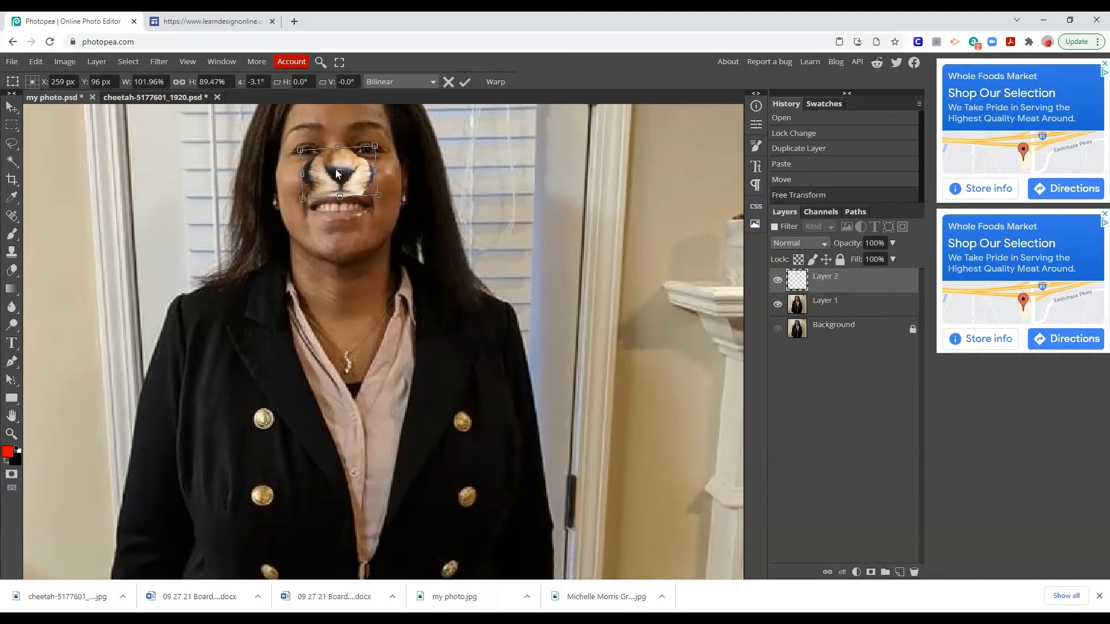
left_click_drag(336, 169, 334, 173)
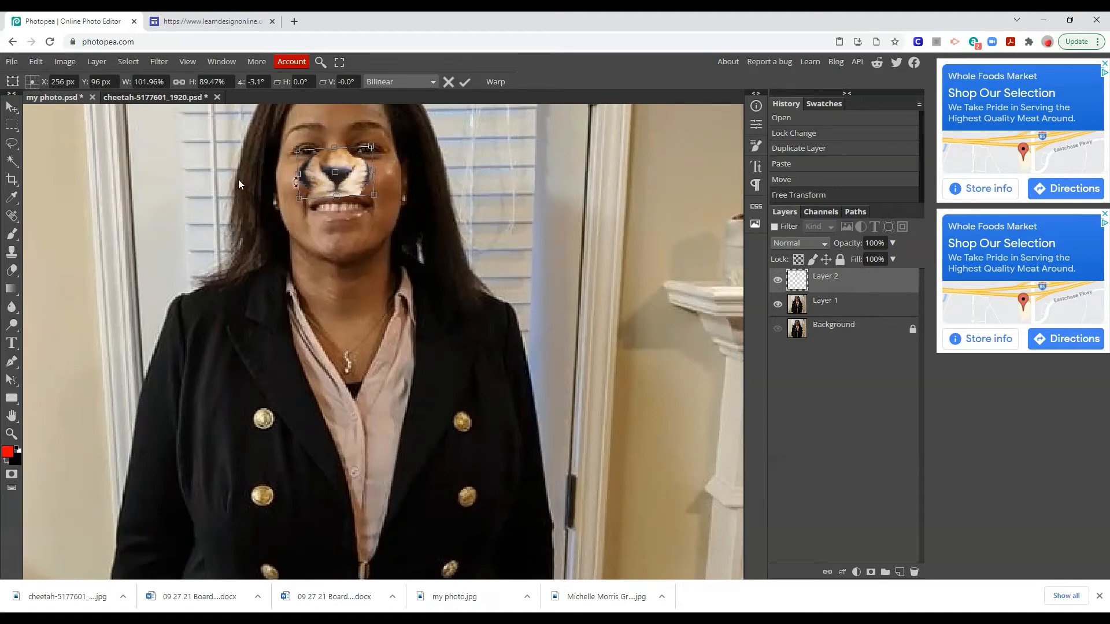
key("Return")
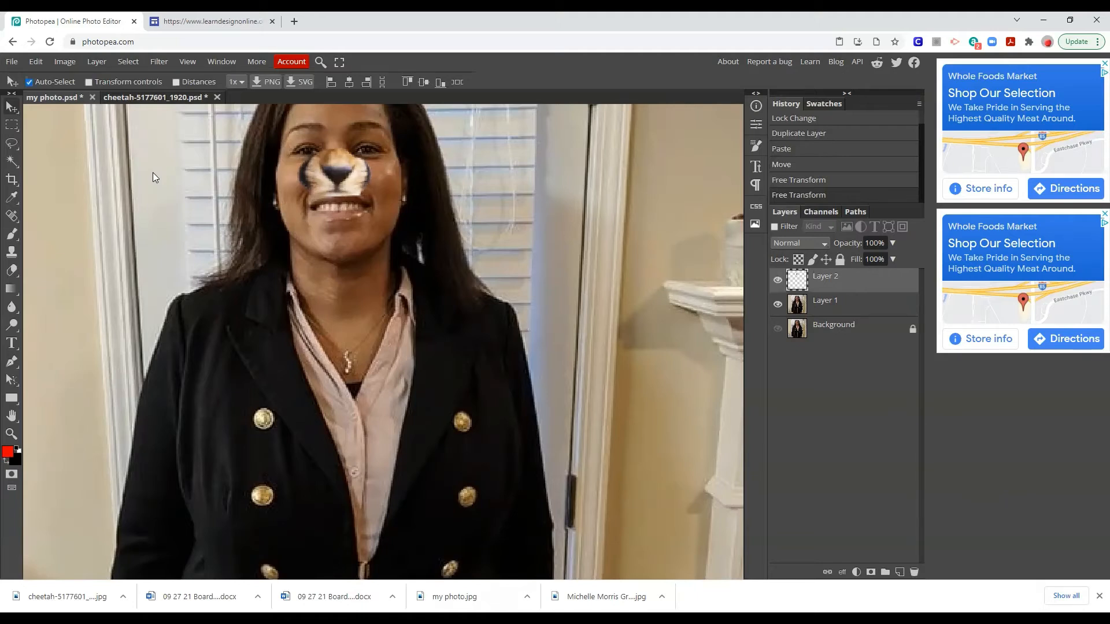
- Free-transform the muzzle again to nudge it slightly lower on the face, just above the mouth
key("ctrl+t")
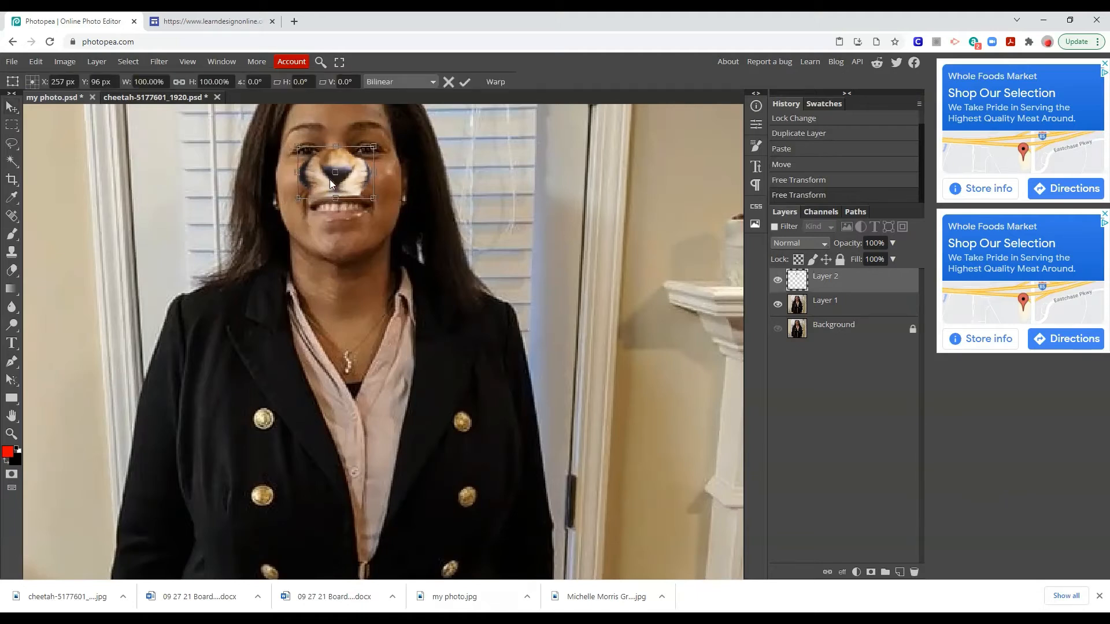
left_click_drag(329, 179, 329, 185)
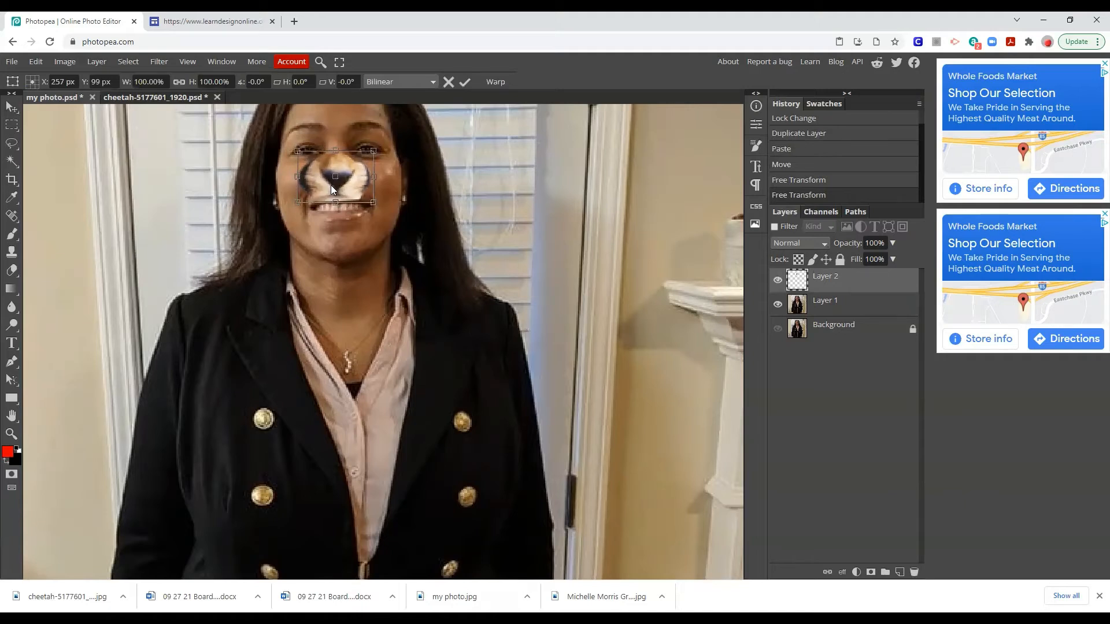
left_click_drag(333, 181, 332, 178)
left_click(466, 79)
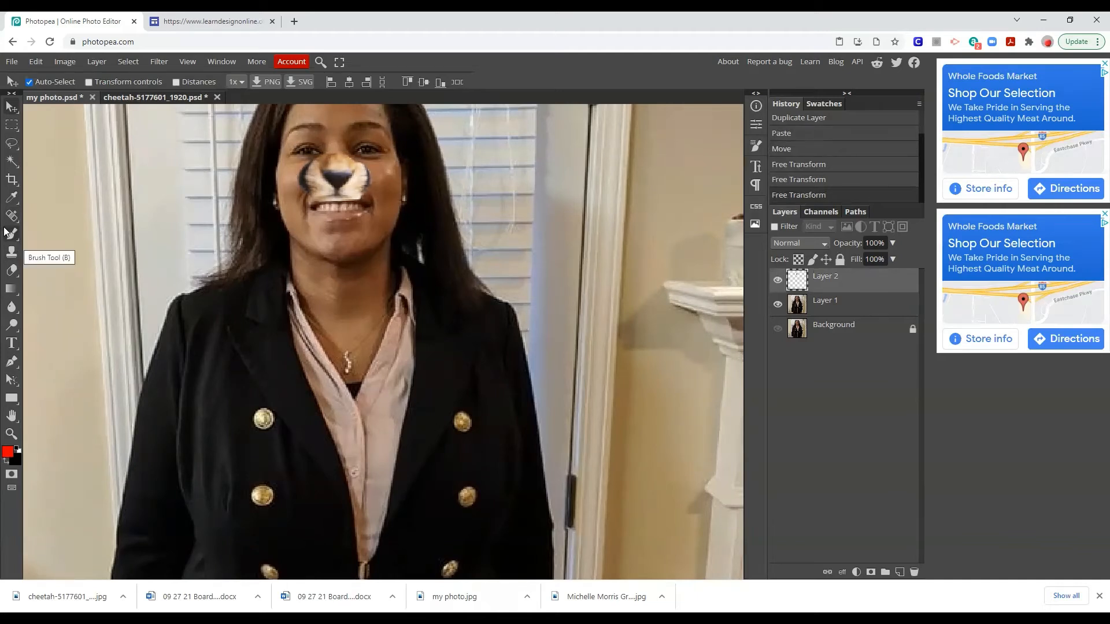
- Choose the Eraser tool and reduce its brush size for trimming the muzzle's edges
left_click(12, 272)
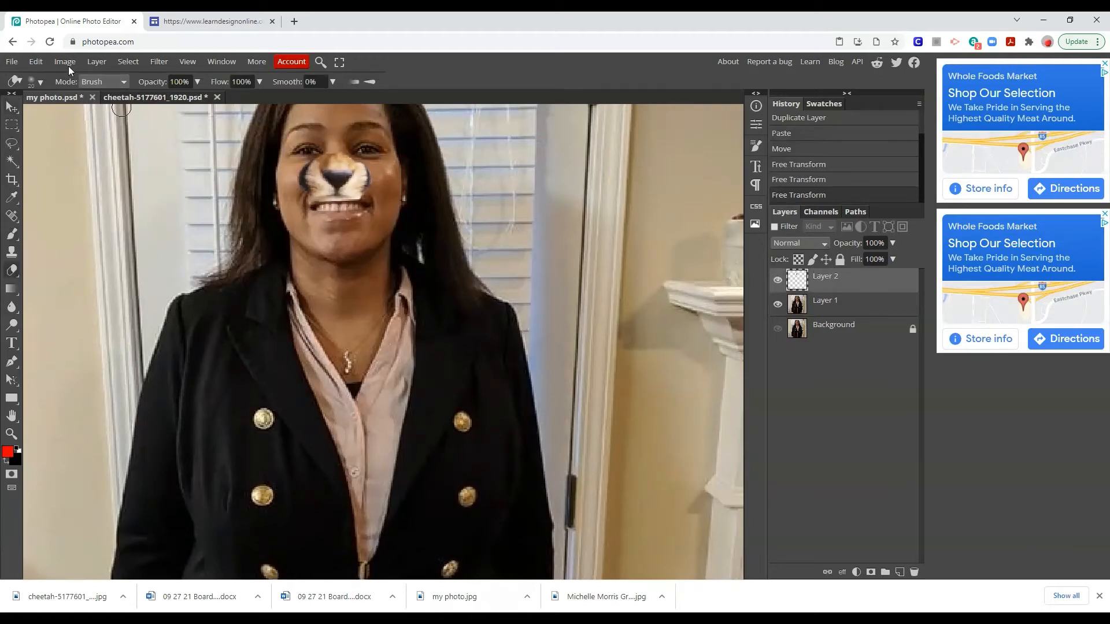
left_click(39, 84)
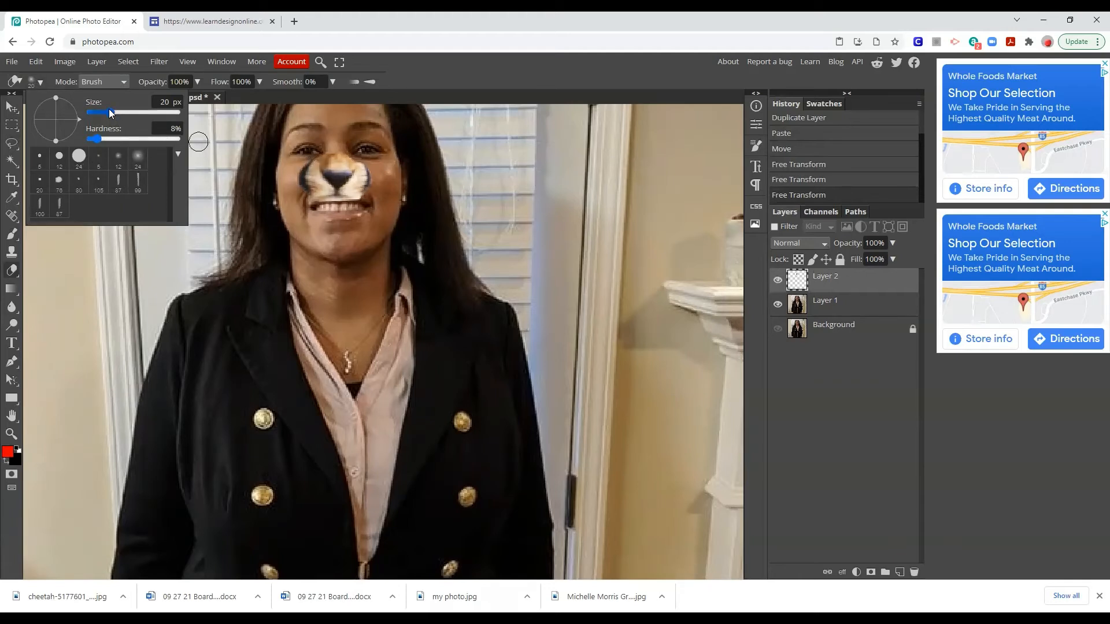
left_click_drag(108, 109, 107, 113)
left_click(318, 157)
mouse_move(307, 165)
left_mouse_down()
mouse_move(300, 178)
mouse_move(307, 185)
mouse_move(315, 167)
mouse_move(316, 197)
left_mouse_up()
mouse_move(353, 148)
left_mouse_down()
mouse_move(319, 152)
mouse_move(362, 166)
mouse_move(360, 186)
mouse_move(364, 169)
mouse_move(366, 192)
mouse_move(331, 193)
mouse_move(318, 181)
mouse_move(352, 180)
left_mouse_up()
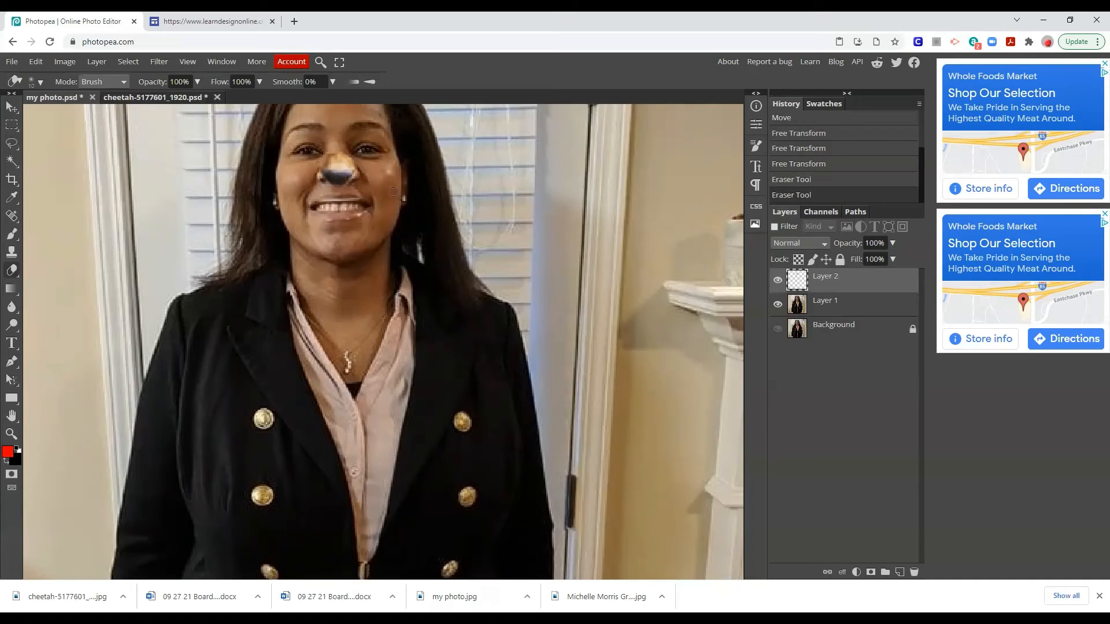
key("ctrl+z")
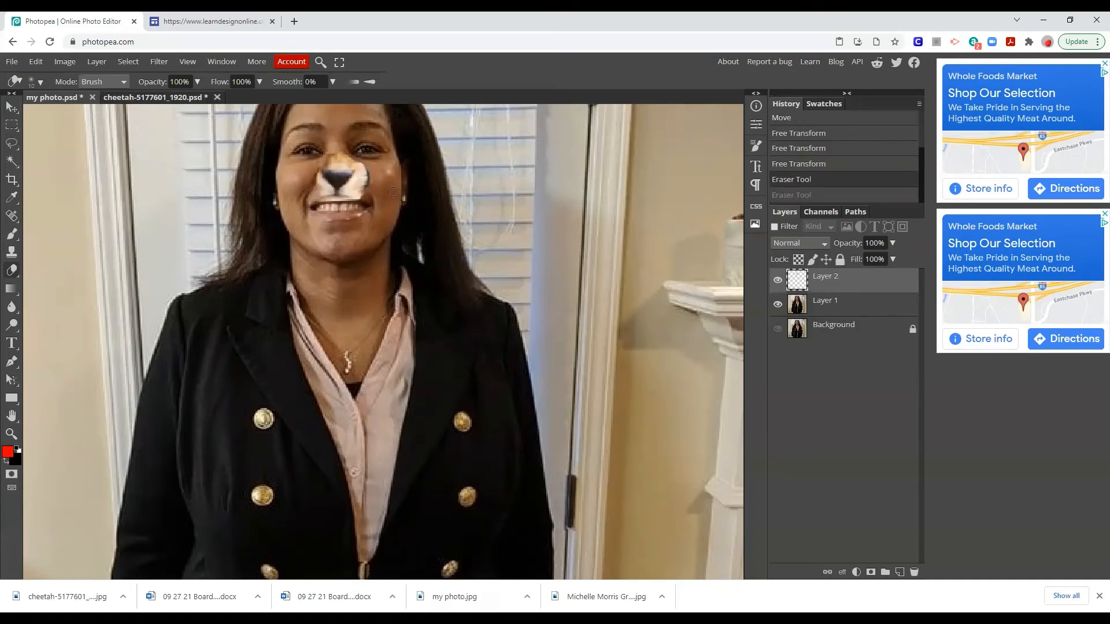
key("ctrl+z")
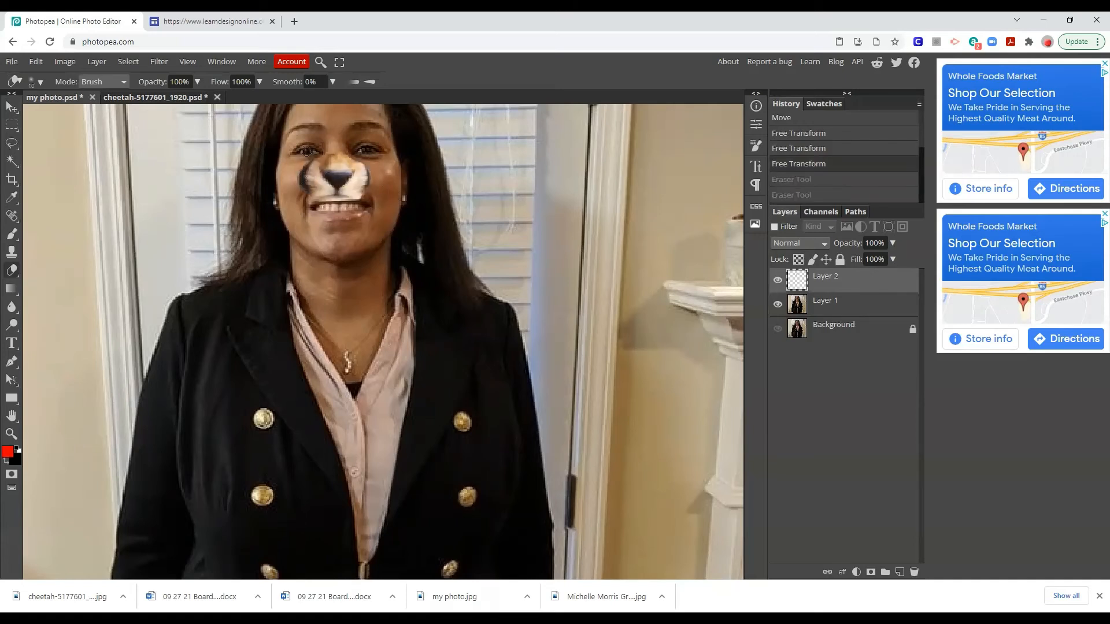
- Erase the dark outer fur along both side edges of the cheetah muzzle on Layer 2
left_click_drag(315, 166, 307, 189)
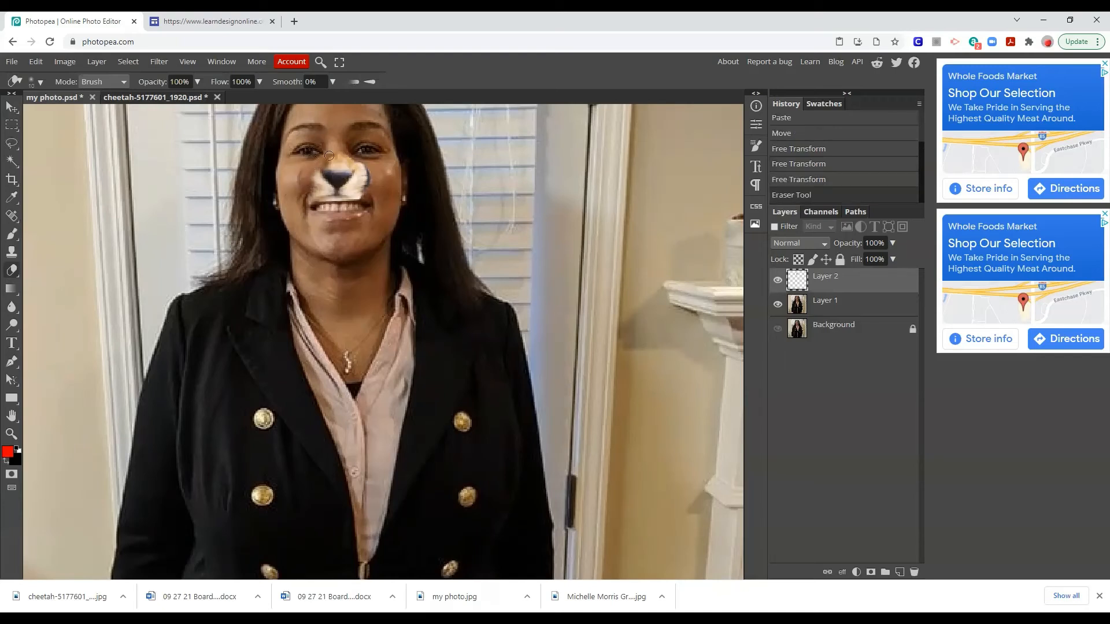
left_click_drag(361, 152, 363, 189)
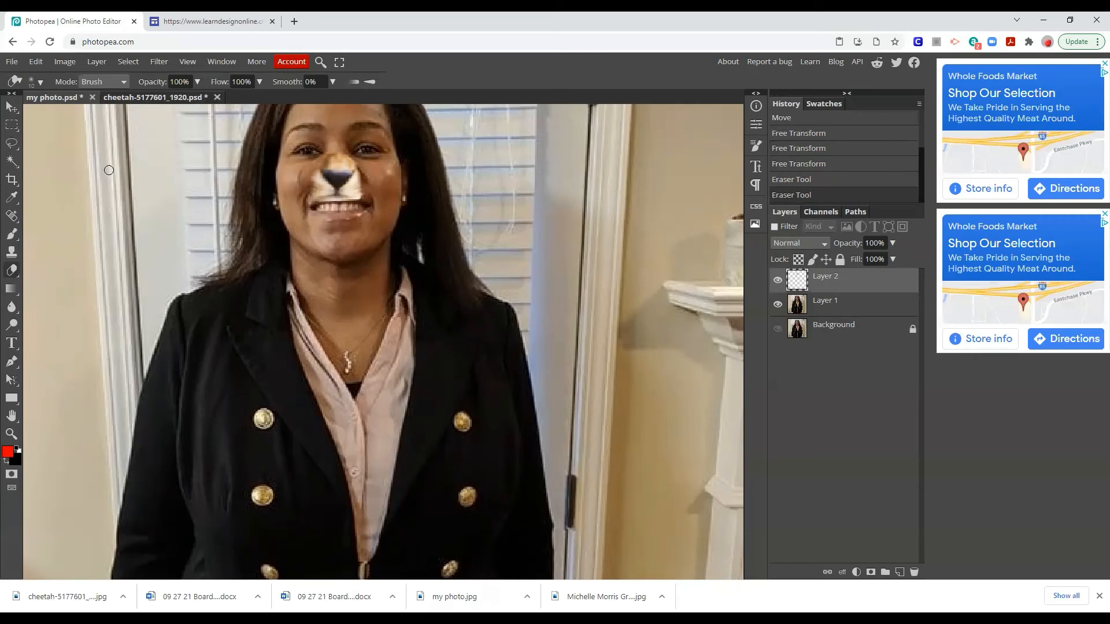
- Apply a Color Balance adjustment to the muzzle on Layer 2 with the Midtones red value set to 20
left_click(61, 60)
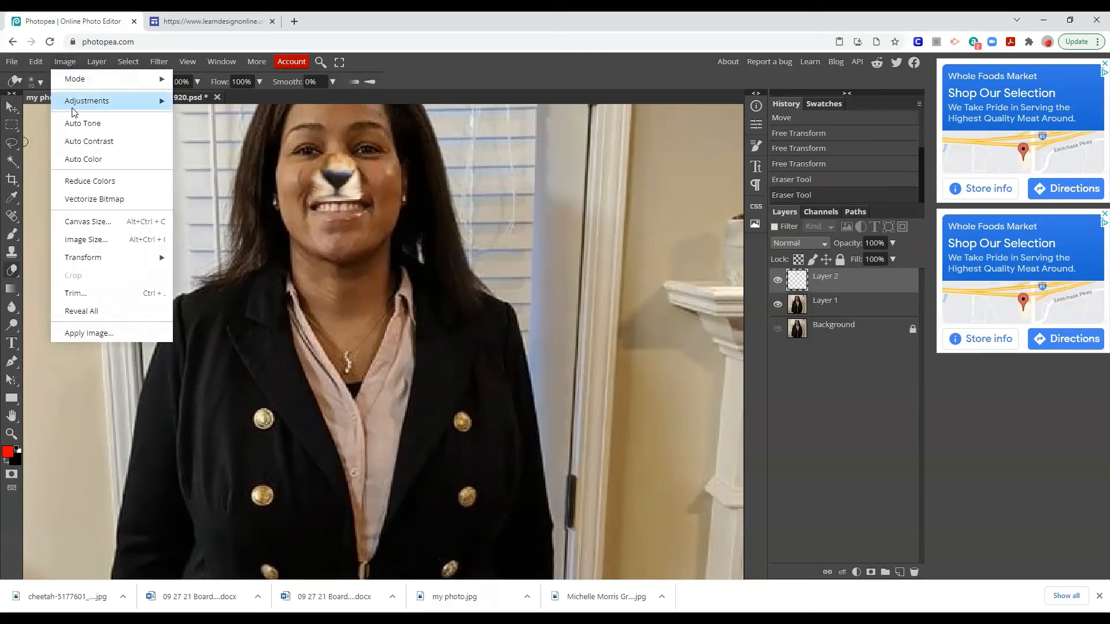
mouse_move(74, 109)
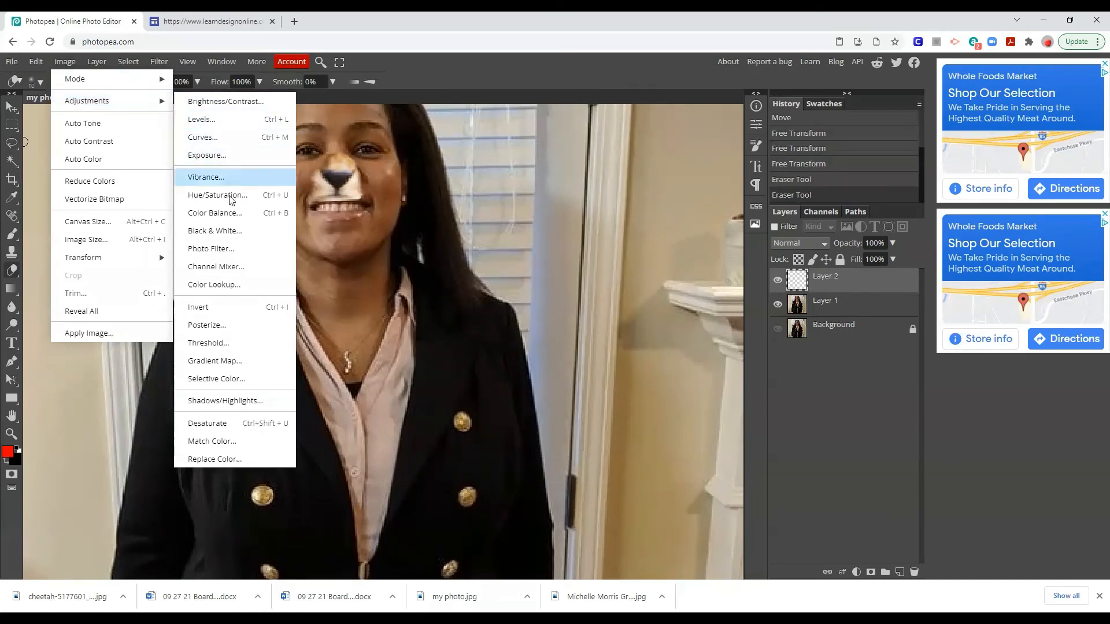
left_click(225, 213)
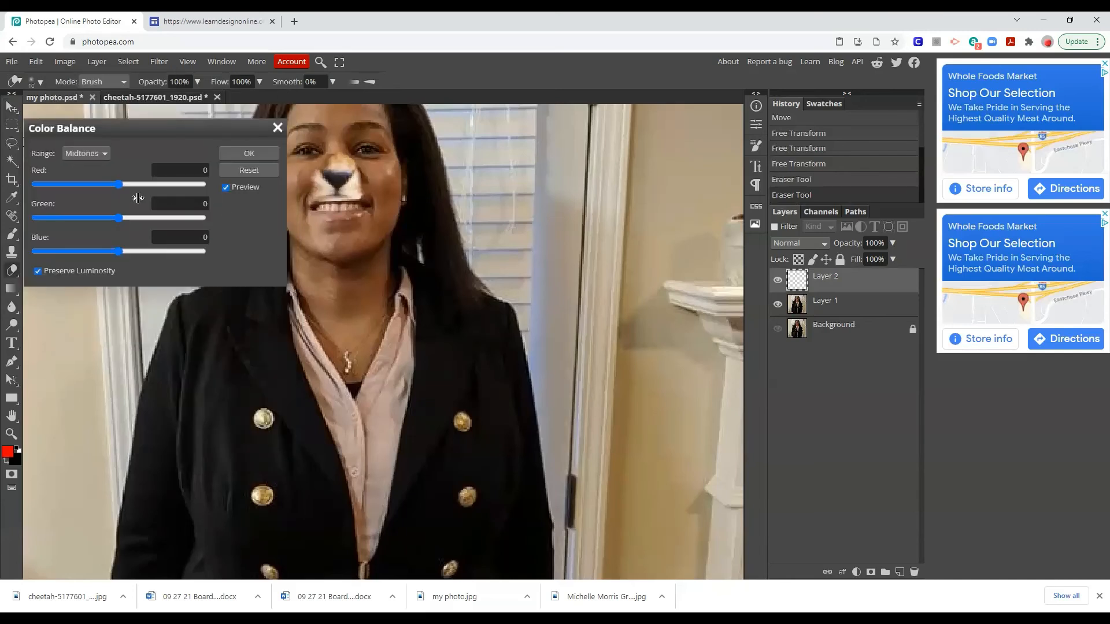
left_click(93, 149)
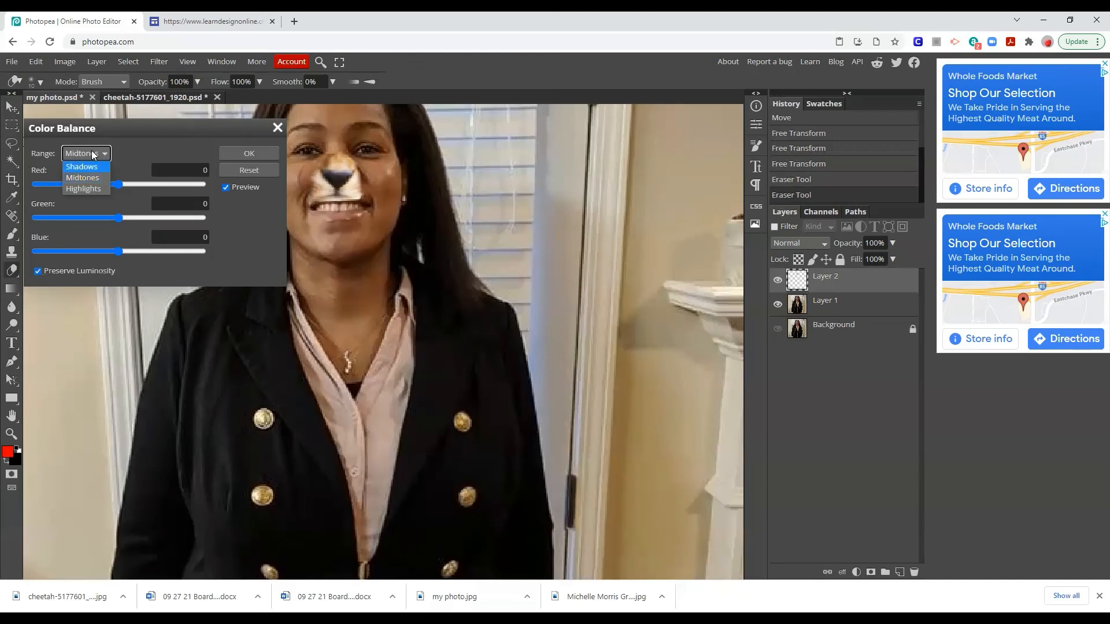
left_click(91, 151)
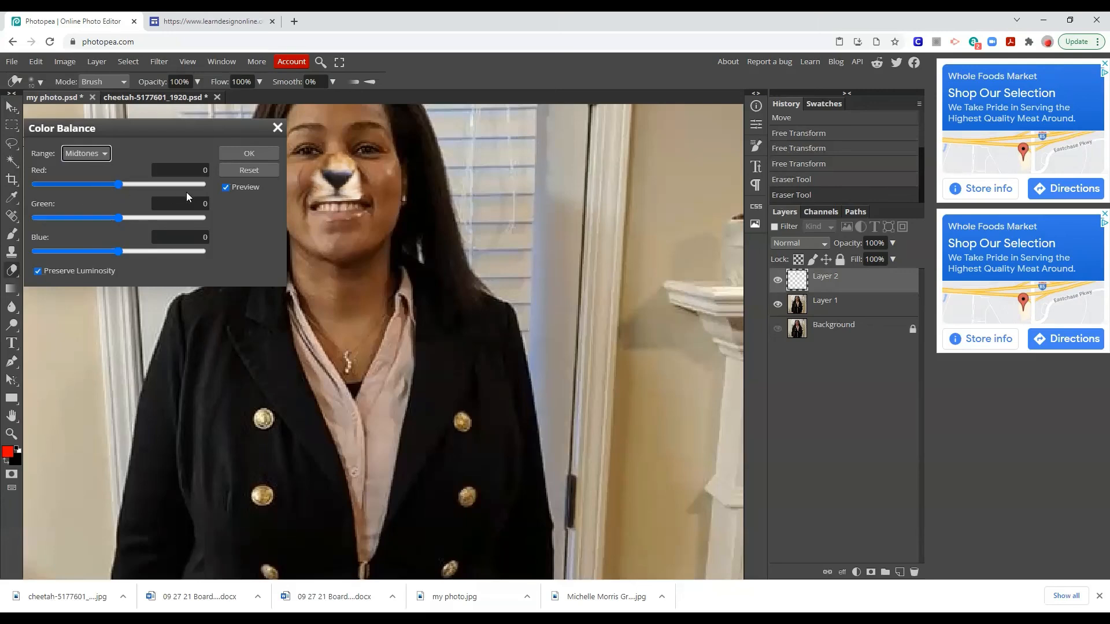
left_click(117, 183)
left_click_drag(122, 184, 132, 185)
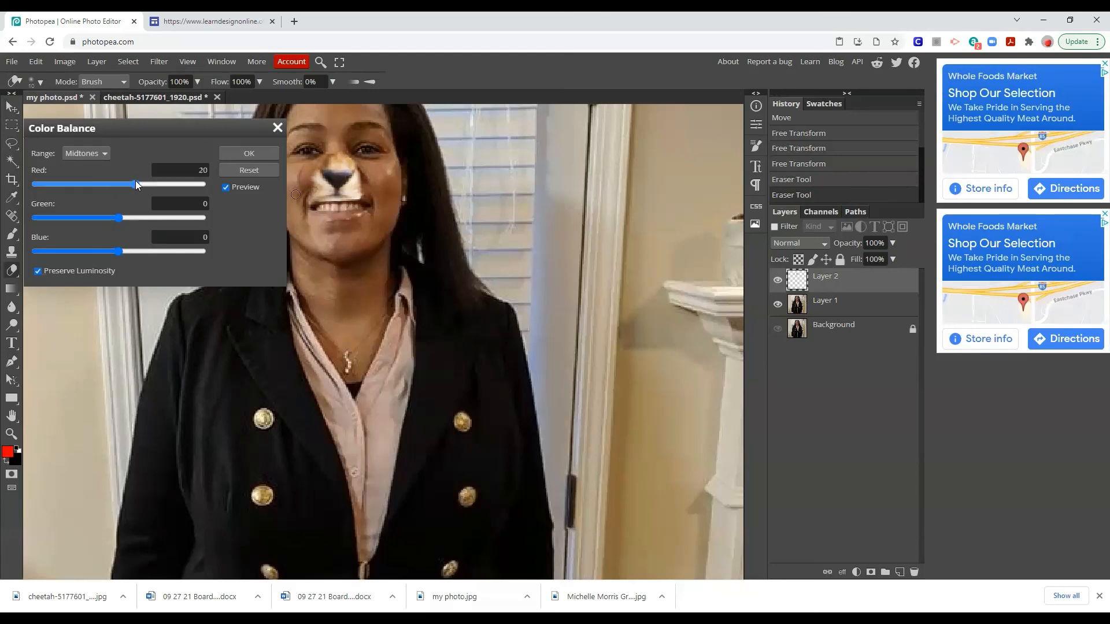
left_click(243, 151)
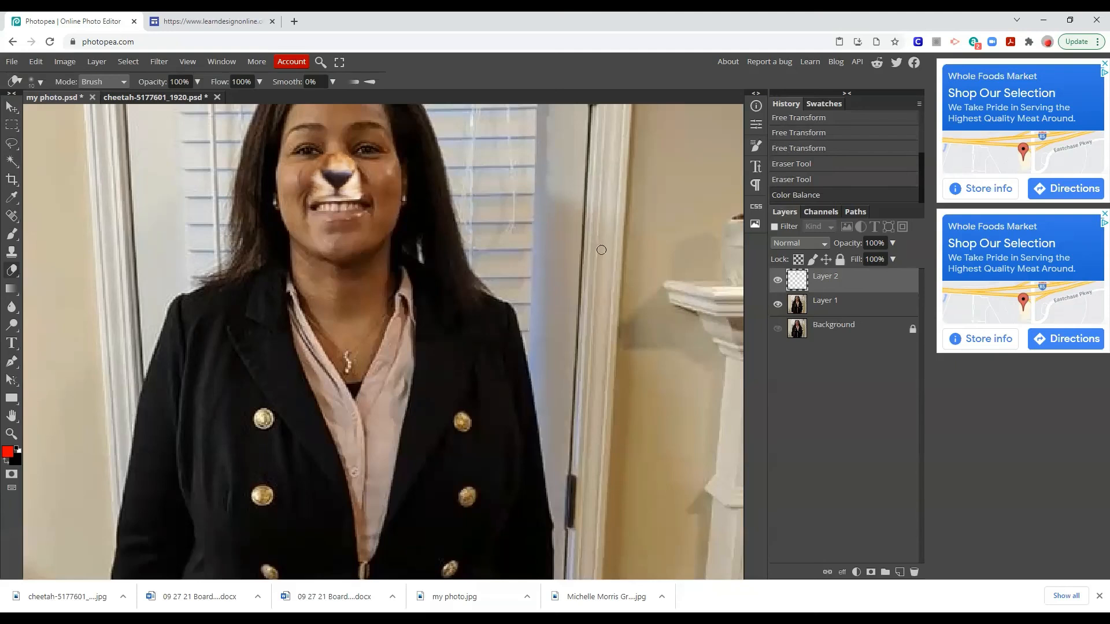
left_click(11, 434)
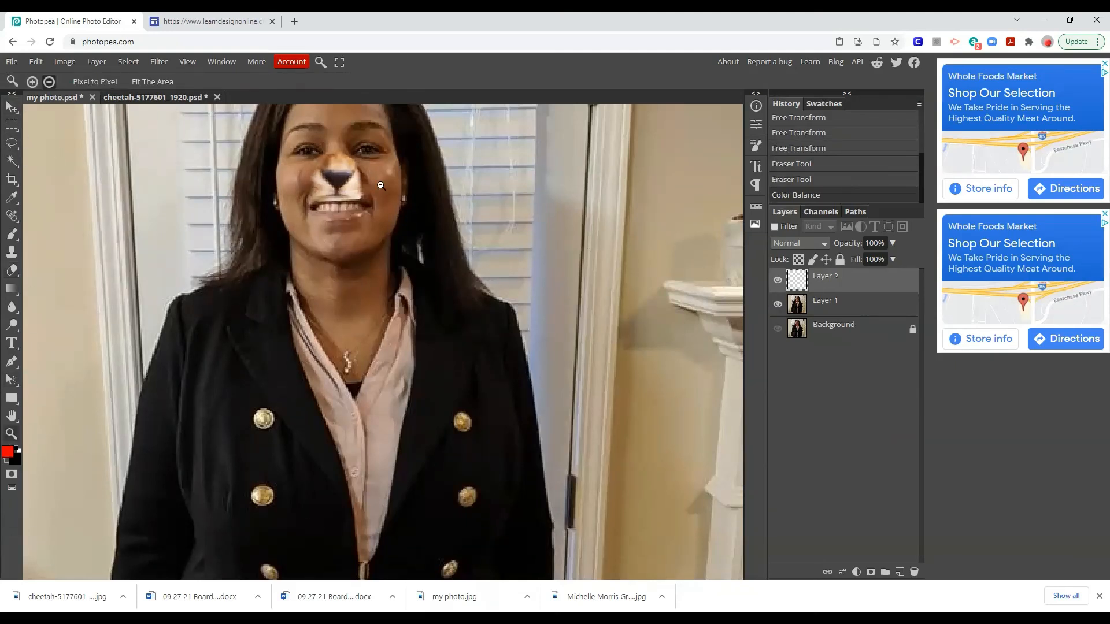